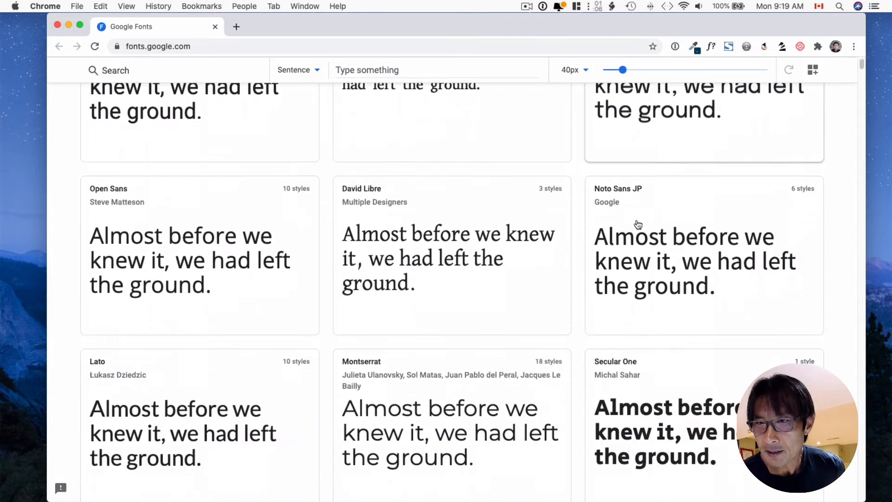
Step: Filter the font catalogue to the Handwriting category only and look through the handwriting fonts
scroll(638, 225, down, 5)
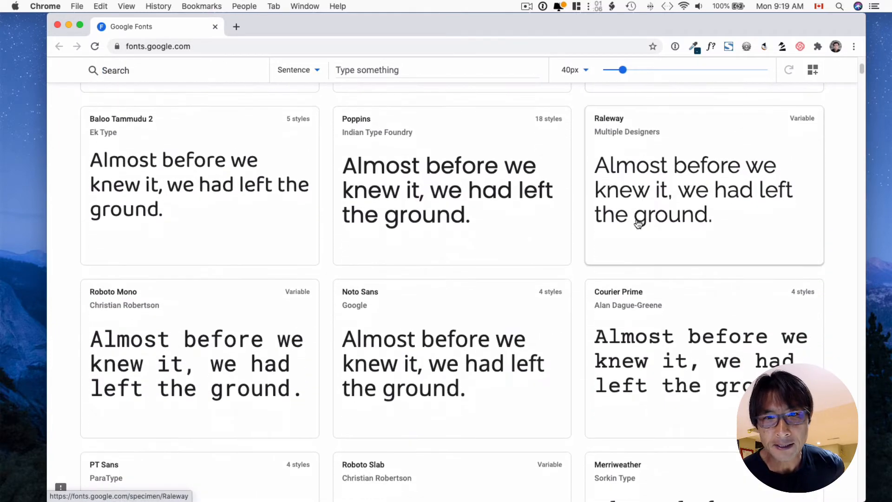
scroll(638, 223, up, 10)
scroll(639, 224, up, 10)
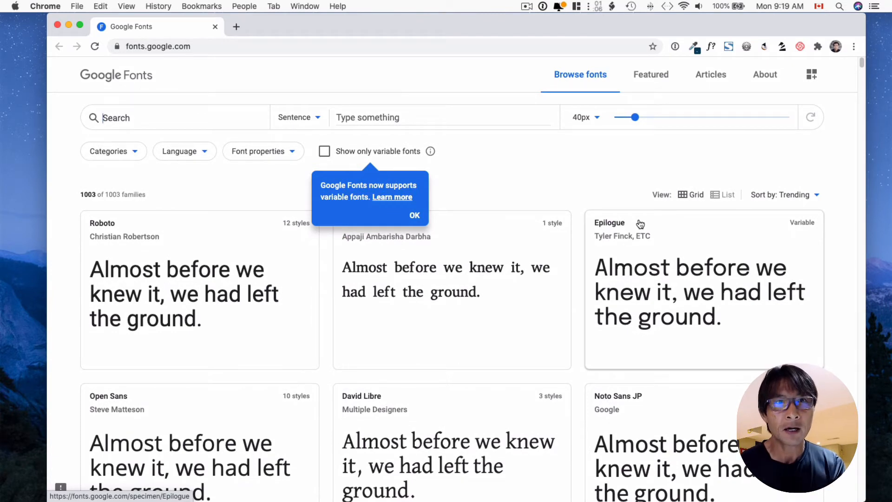
click(135, 152)
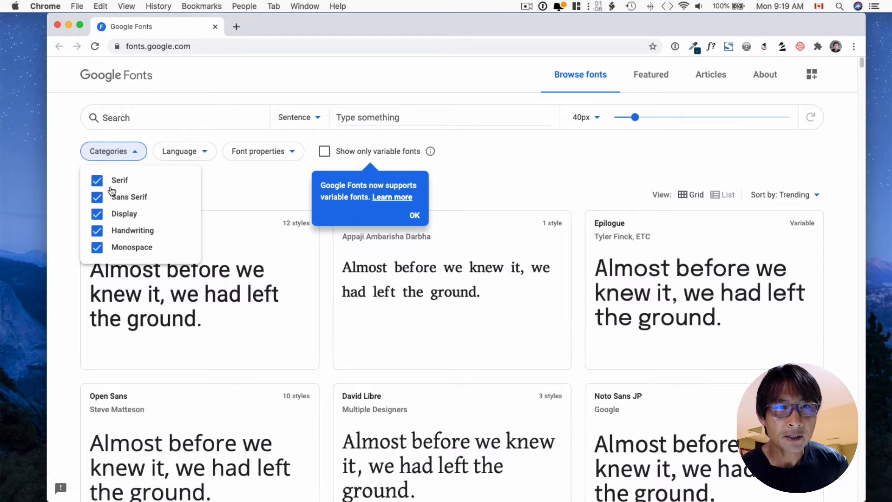
click(97, 181)
click(97, 197)
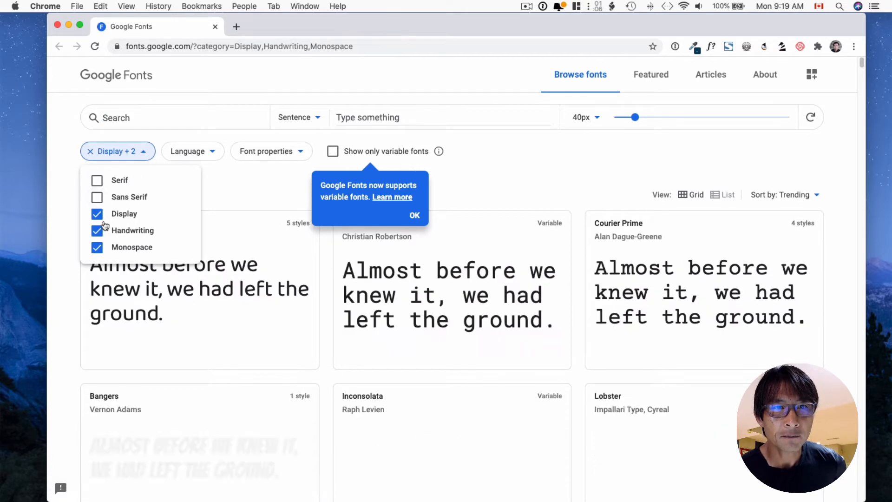
click(97, 215)
click(97, 246)
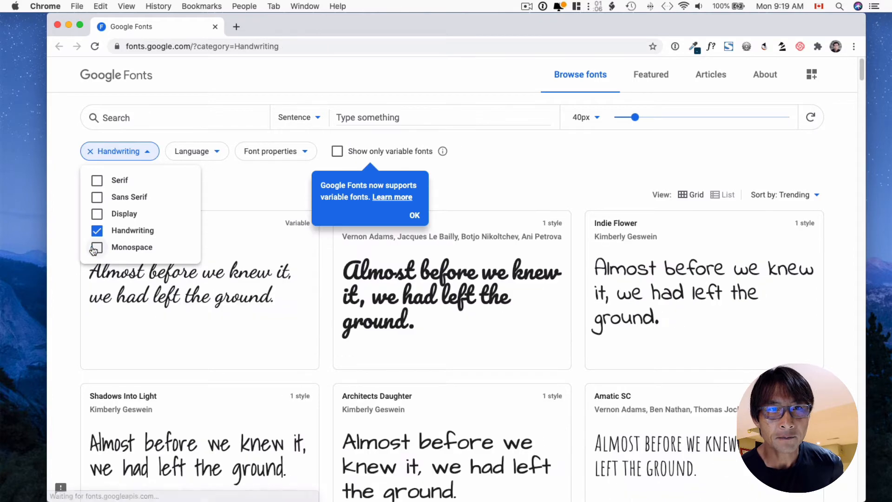
scroll(348, 332, down, 10)
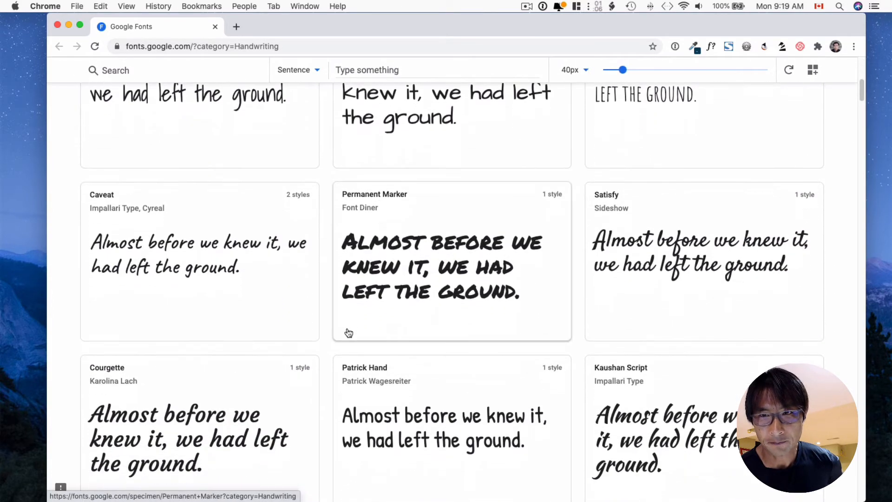
scroll(348, 332, down, 10)
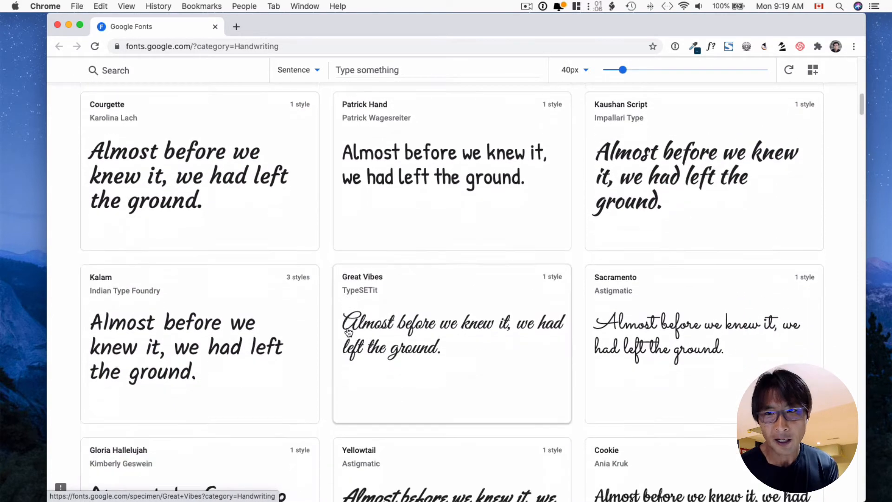
scroll(350, 331, up, 15)
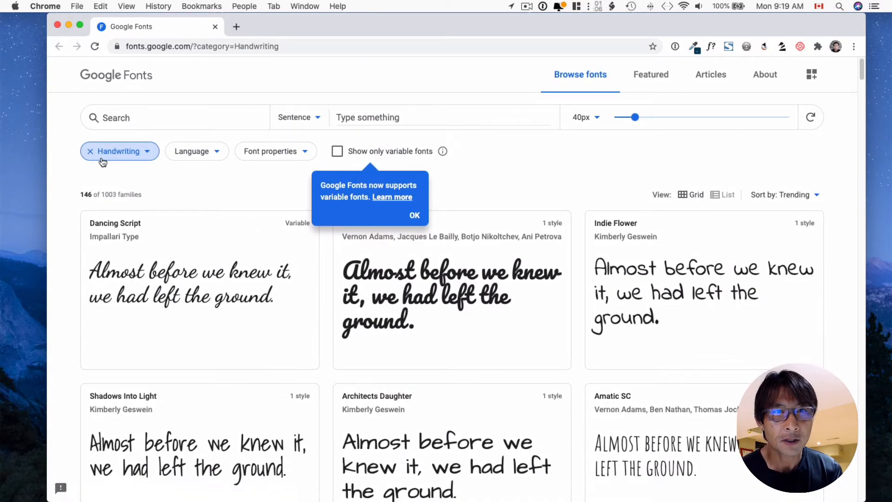
Step: Clear the Handwriting filter, limit the catalogue to the Display category only and look through the display fonts
click(92, 154)
click(93, 153)
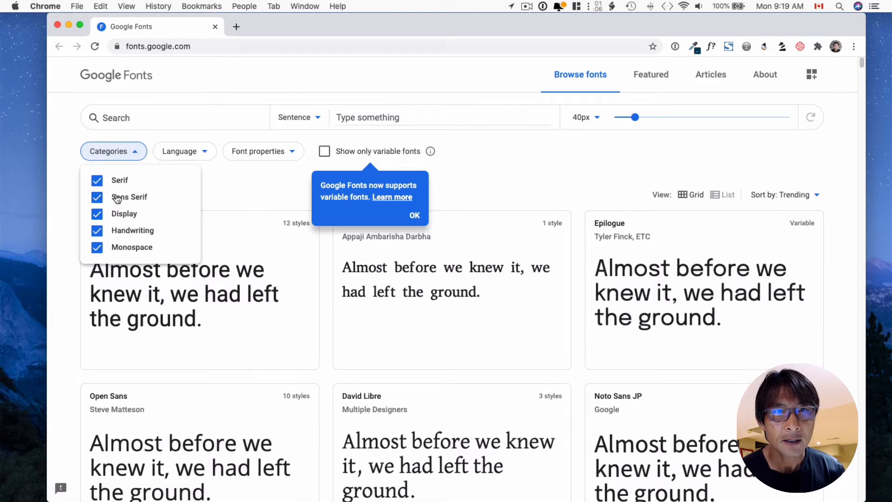
click(97, 180)
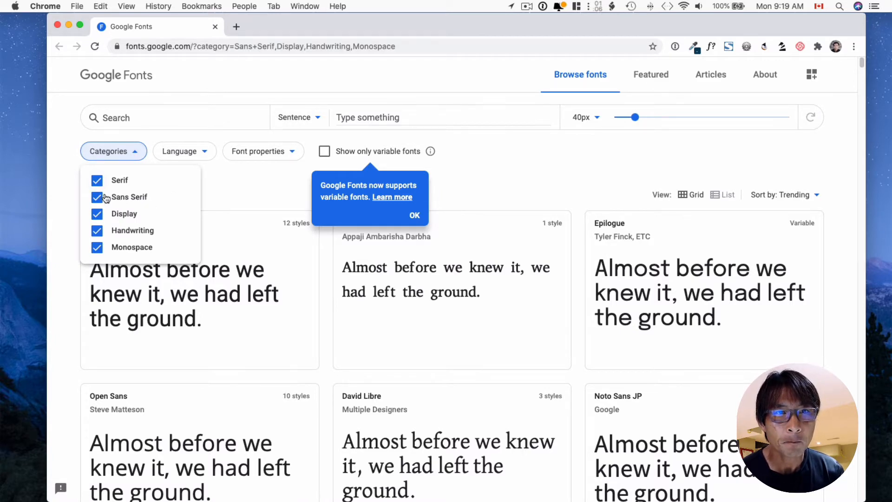
click(98, 199)
click(97, 231)
click(97, 247)
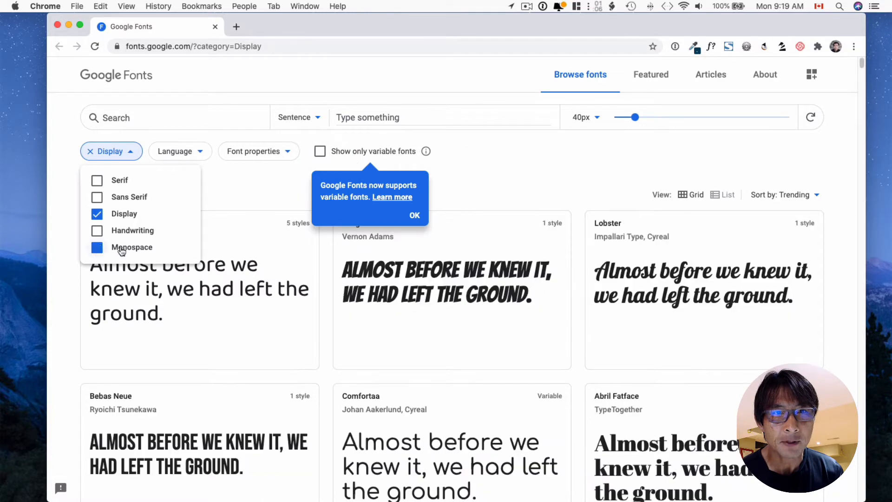
scroll(327, 414, down, 4)
scroll(334, 414, down, 10)
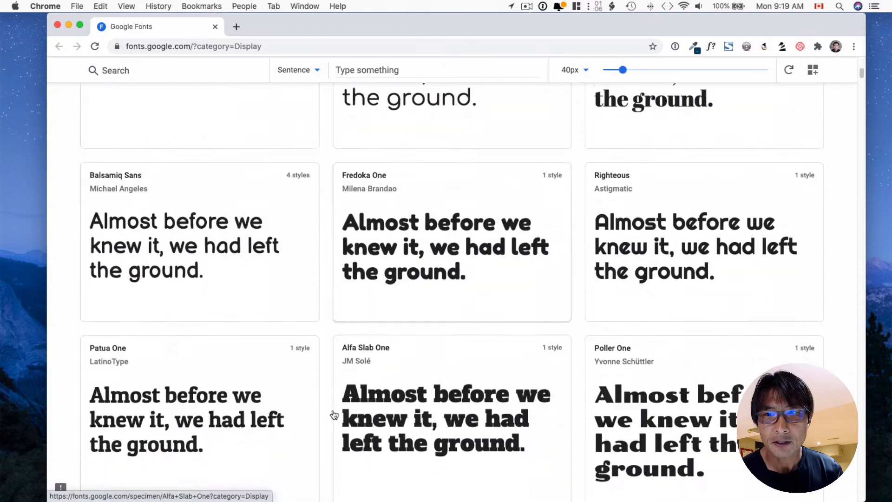
scroll(334, 414, up, 15)
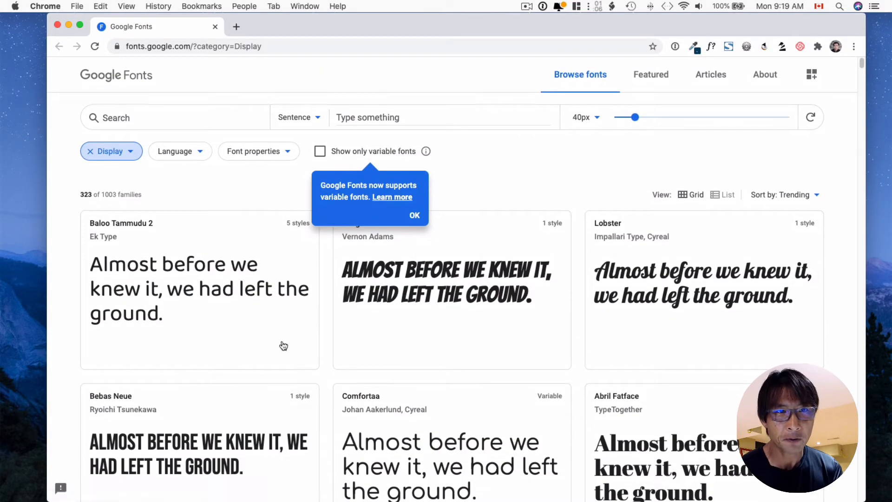
Step: Add the Serif, Sans Serif, Handwriting and Monospace categories back to the filter alongside Display
click(97, 152)
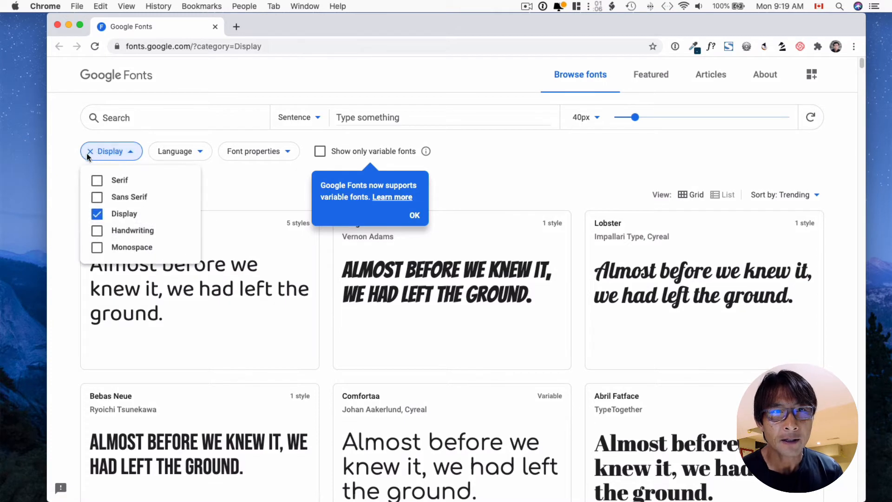
click(88, 156)
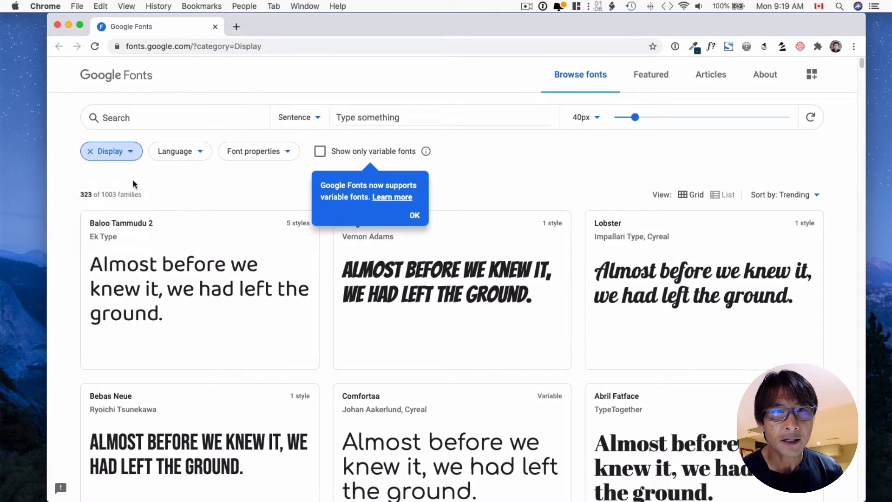
click(130, 151)
click(97, 181)
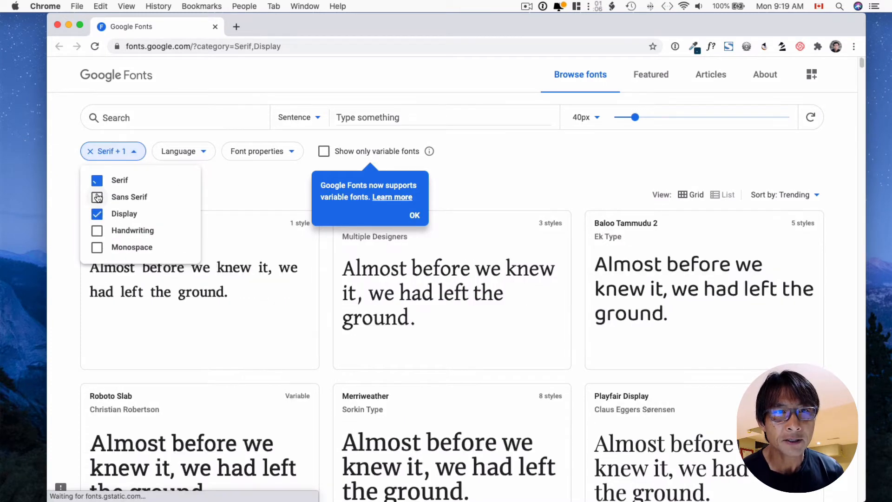
click(97, 197)
click(97, 230)
click(96, 247)
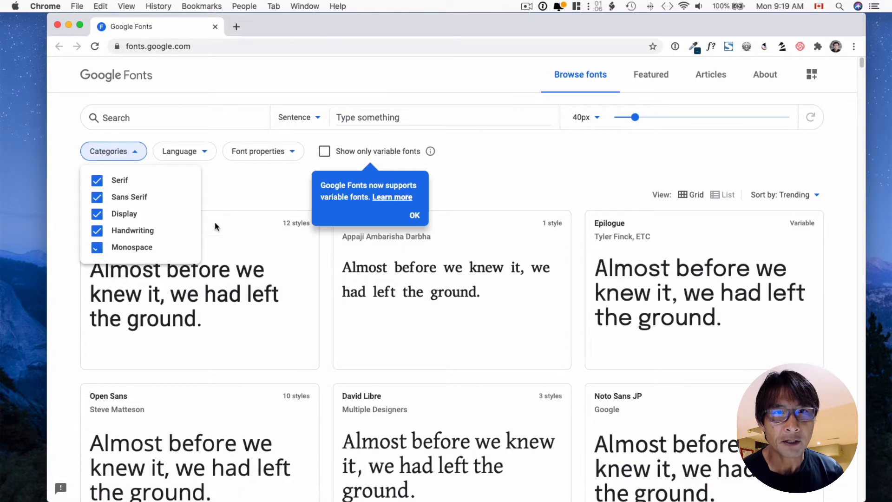
click(238, 200)
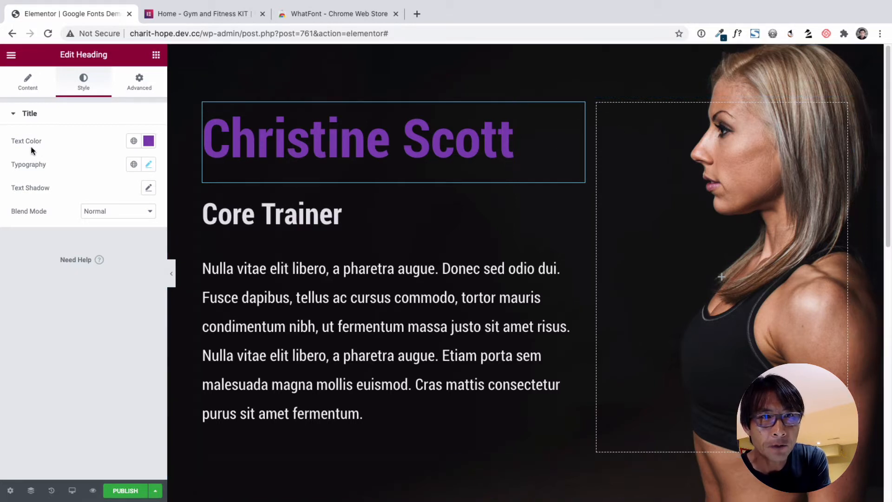
Step: Open the font family list in the purple name heading's typography settings and look through the available fonts
click(148, 165)
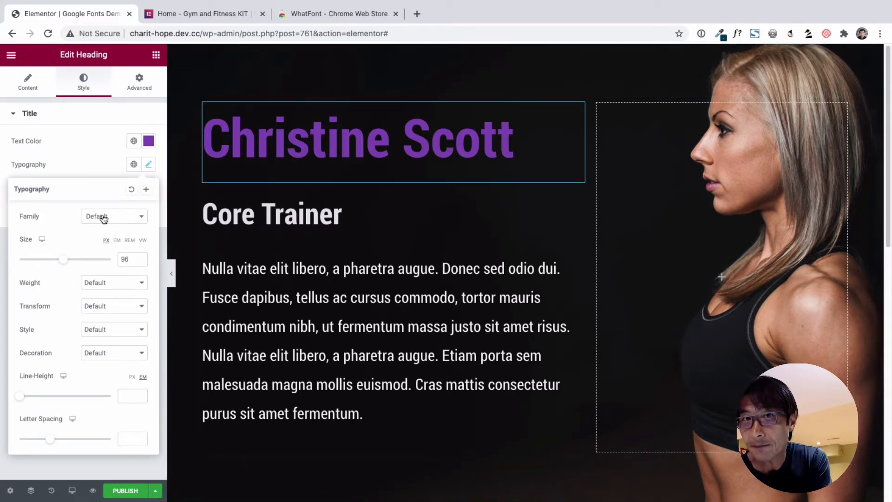
click(141, 221)
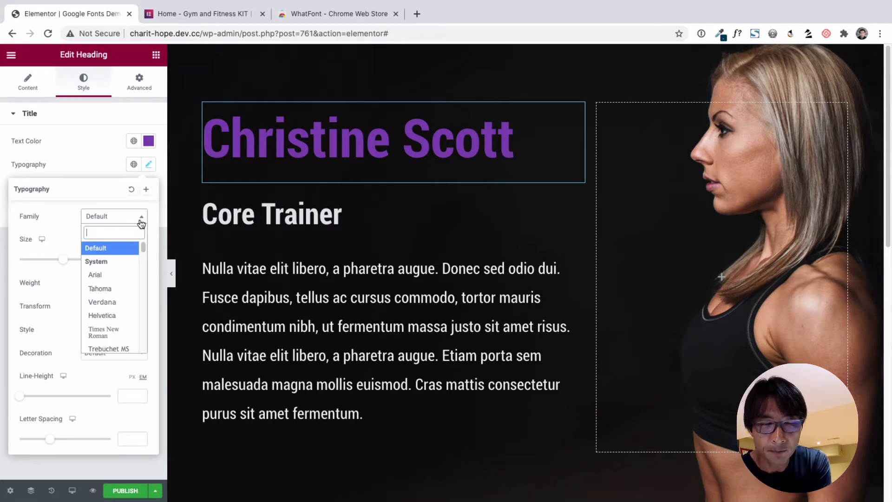
scroll(106, 265, down, 10)
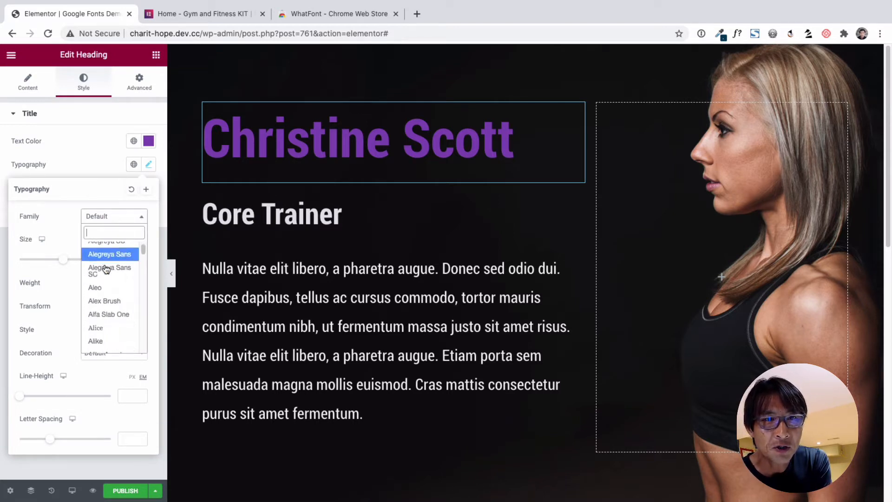
scroll(105, 270, down, 1)
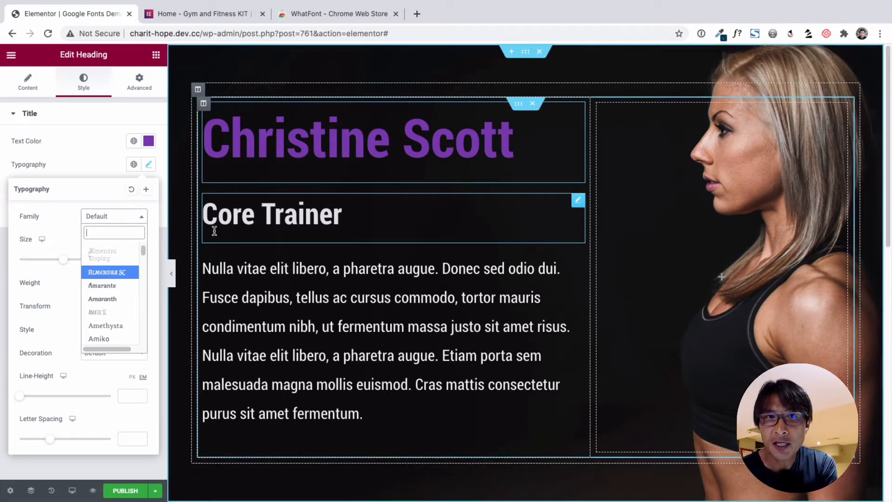
Step: Switch to the Gym and Fitness page and inspect the font of the "BE THE BEST YOU CAN BE" headline with WhatFont
click(318, 16)
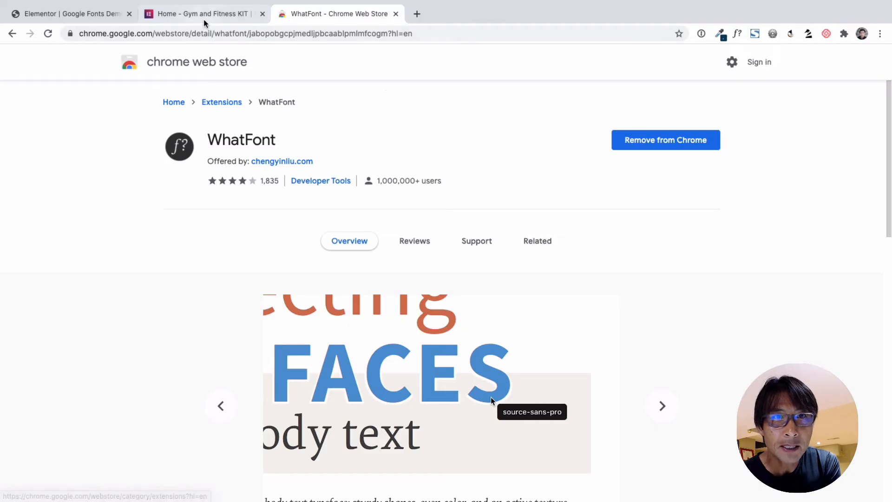
click(203, 17)
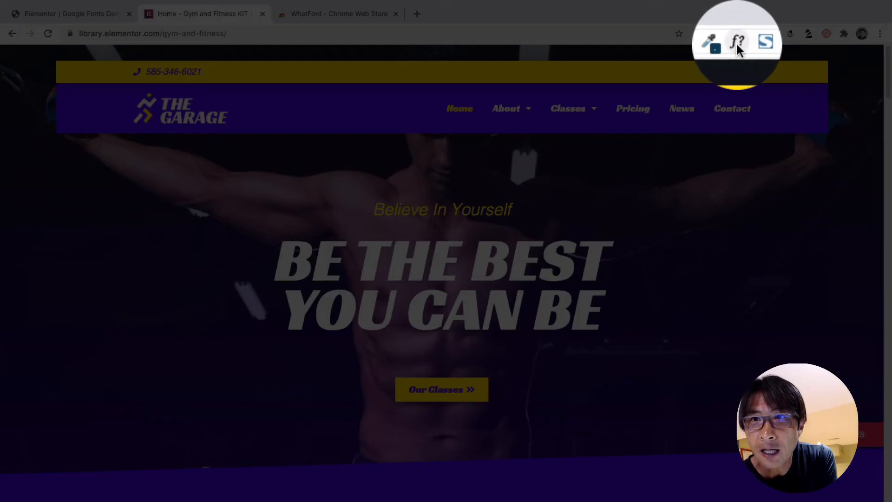
click(737, 45)
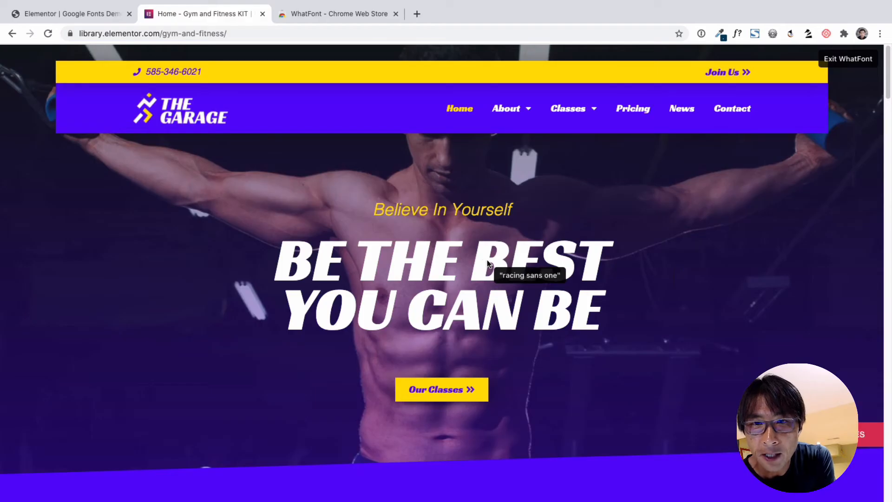
click(488, 264)
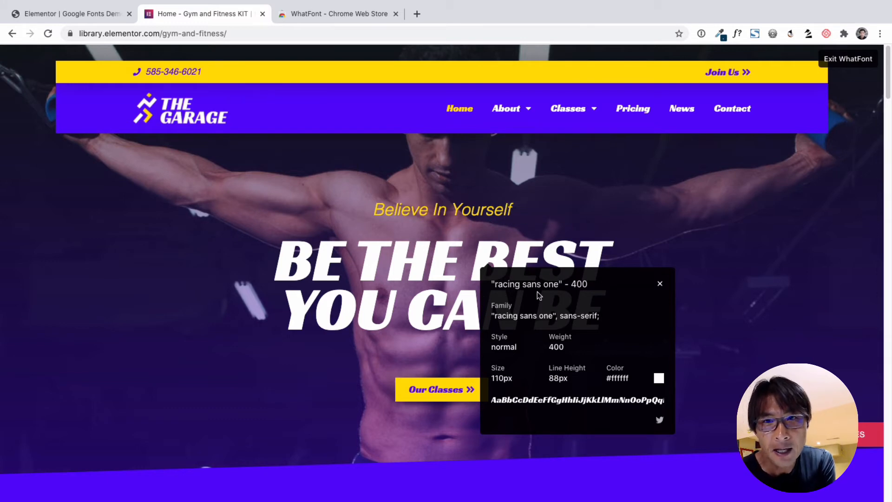
Step: Back in the Elementor editor, set the purple name heading's font family to Racing Sans One and its size to 95 px
click(77, 18)
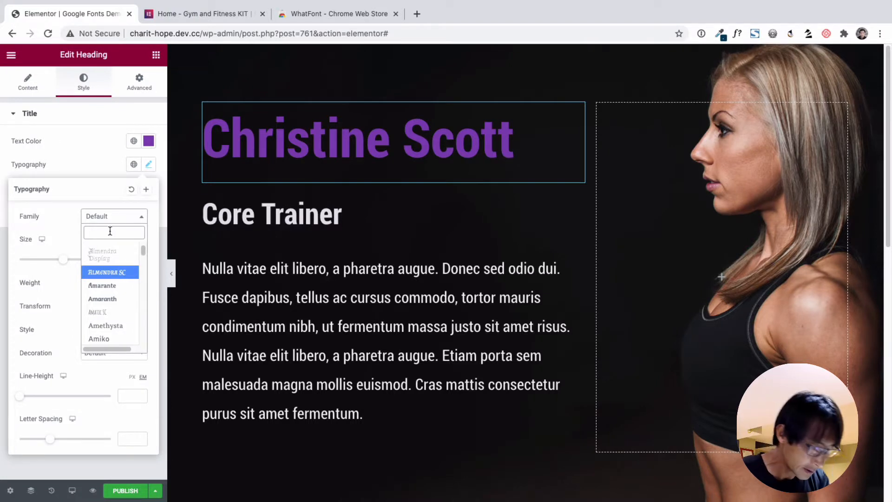
text(racing)
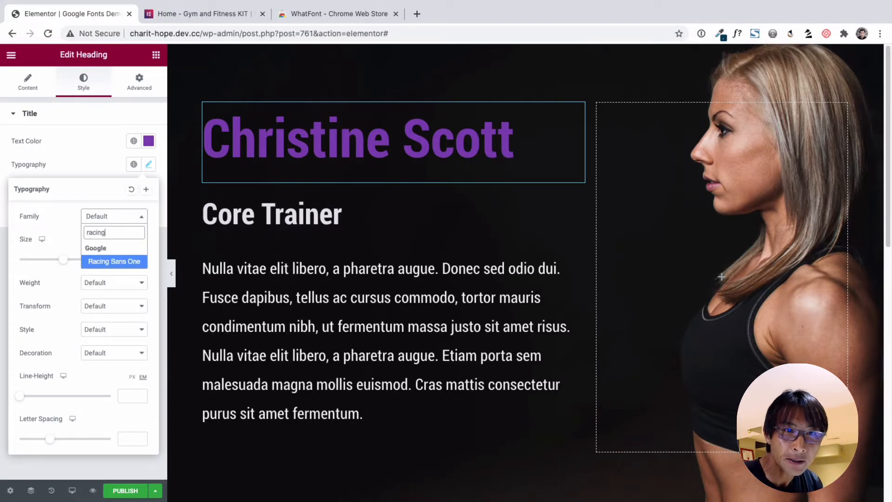
click(112, 262)
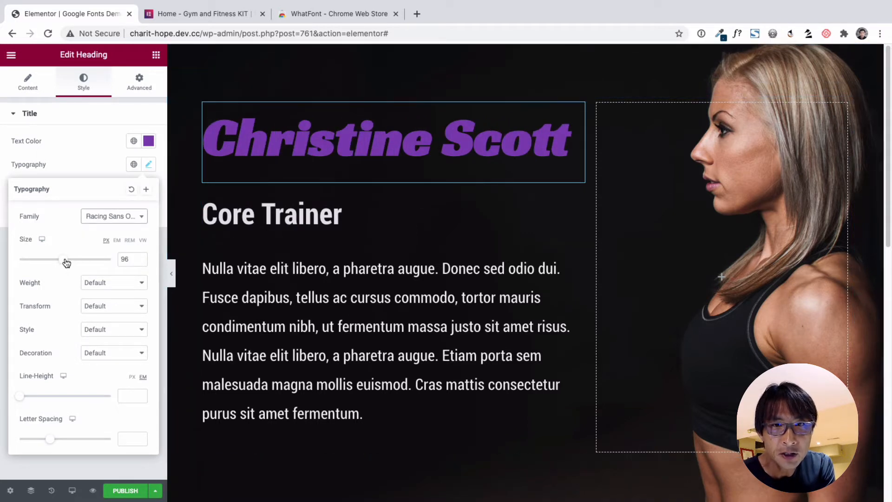
mouse_move(65, 260)
mouse_down()
mouse_move(74, 263)
mouse_move(66, 260)
mouse_up()
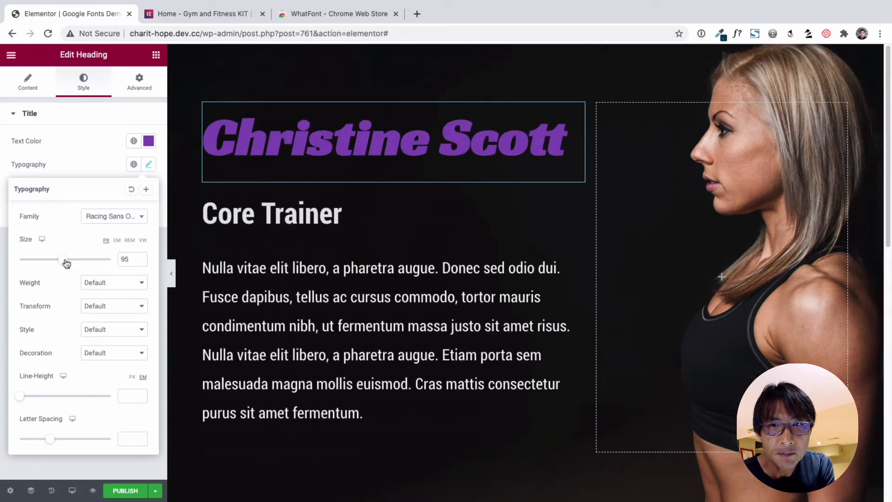
Step: Set the font family of the "Core Trainer" heading to Racing Sans One
click(226, 221)
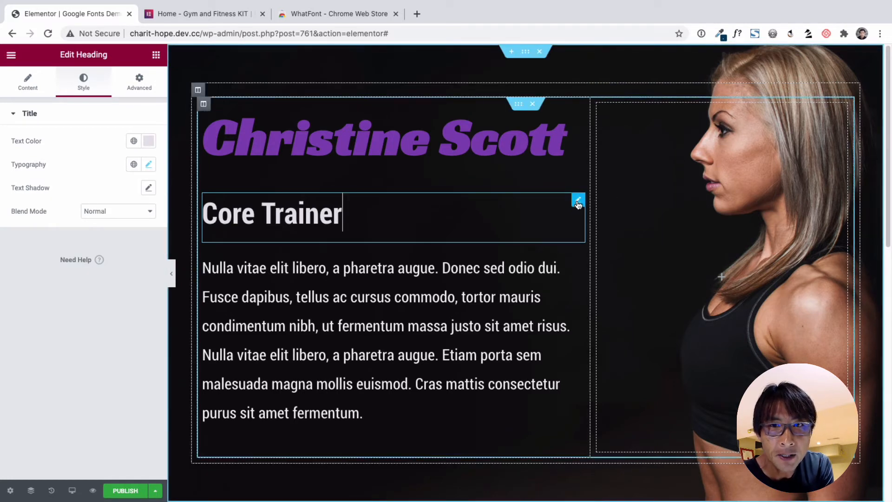
click(150, 165)
click(98, 220)
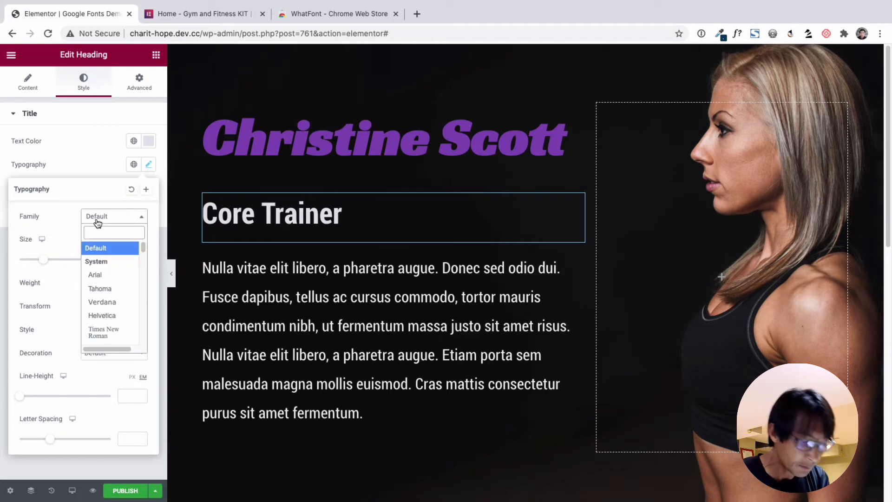
text(rasing)
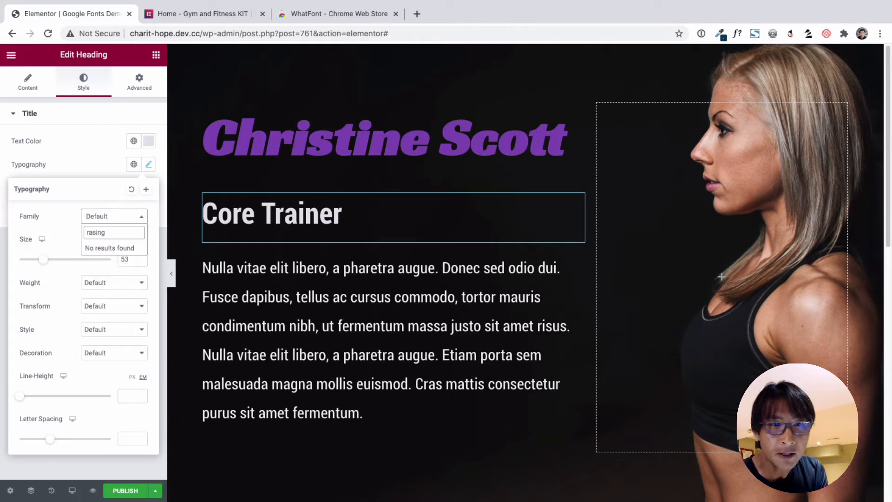
key(BackSpace)
key(BackSpace)
key(BackSpace)
key(BackSpace)
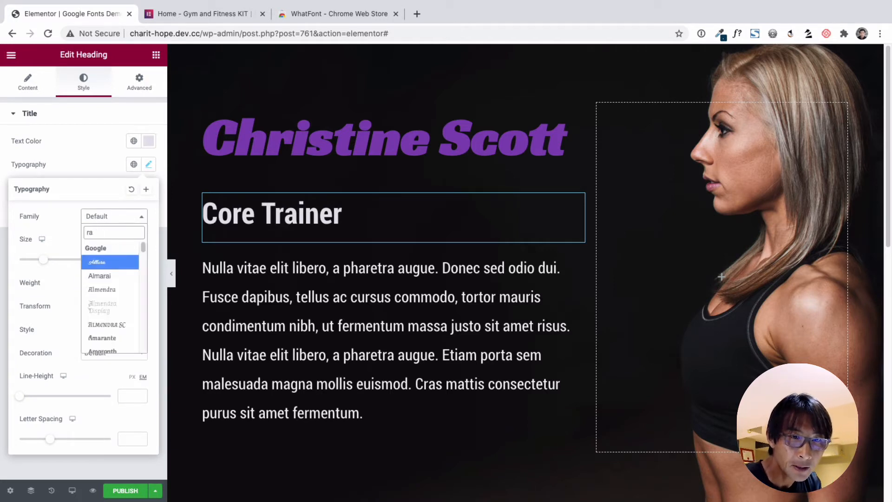
text(cing)
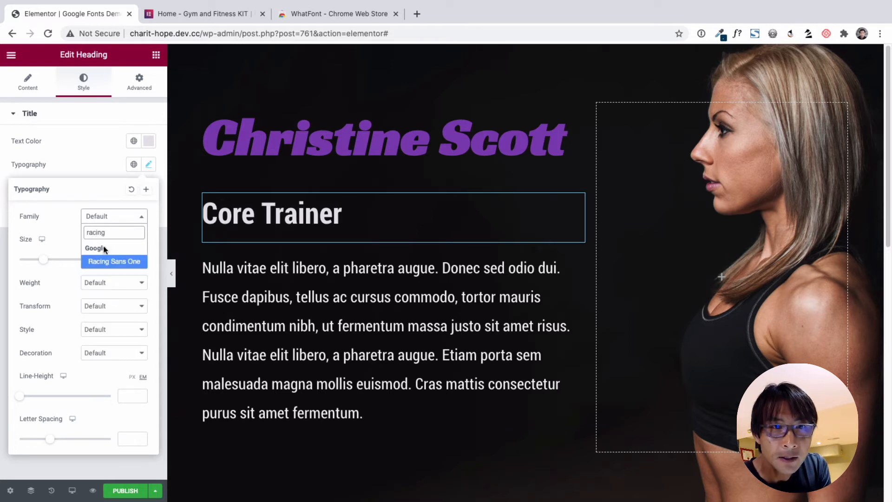
click(111, 260)
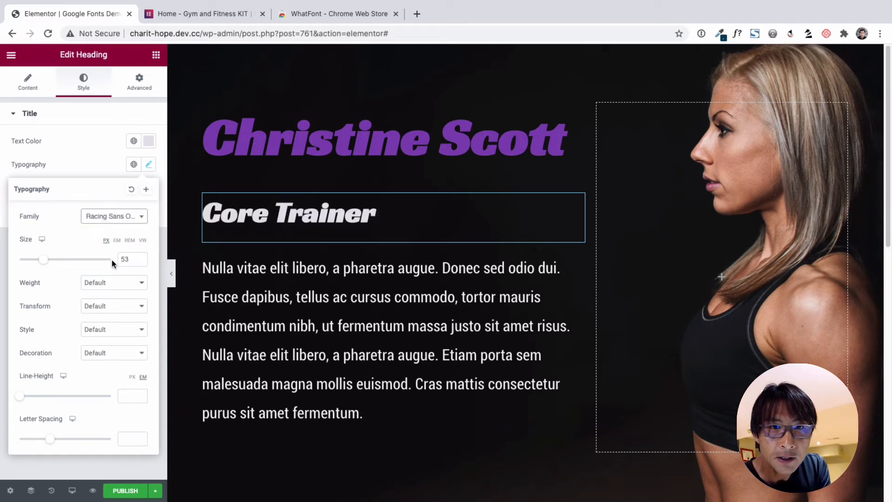
Step: Enlarge the "Core Trainer" heading's font size to 63 px
click(381, 294)
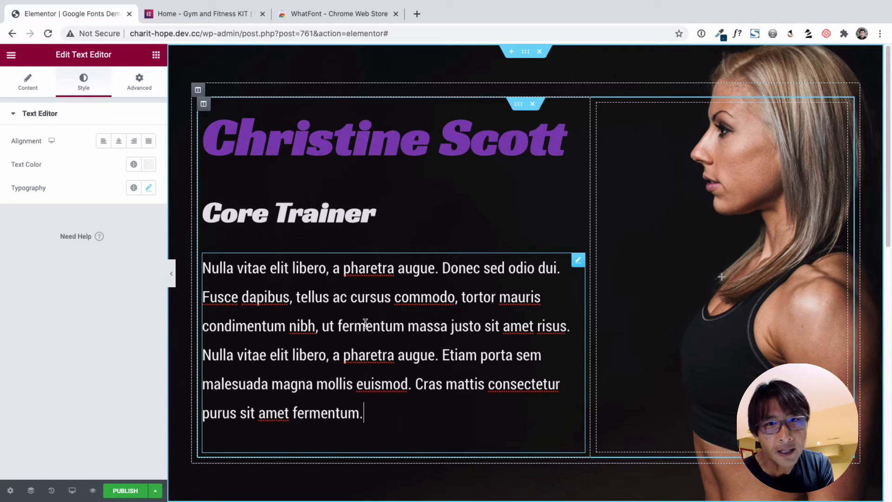
click(365, 225)
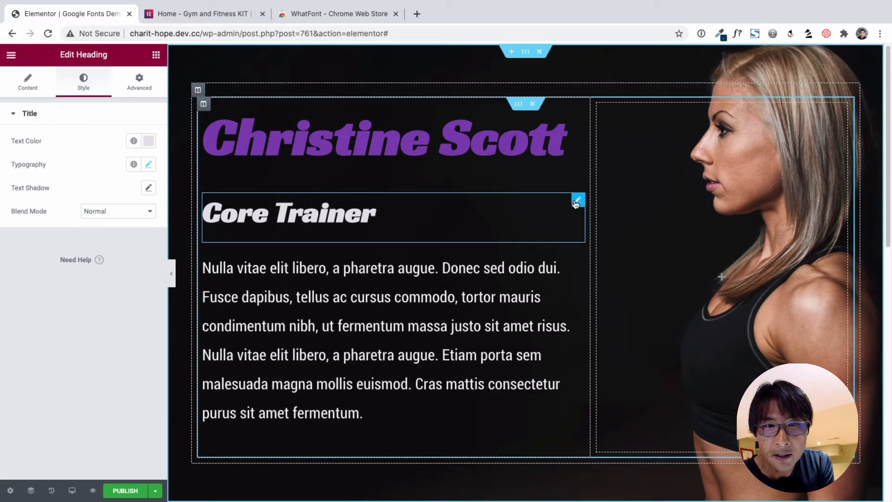
click(148, 165)
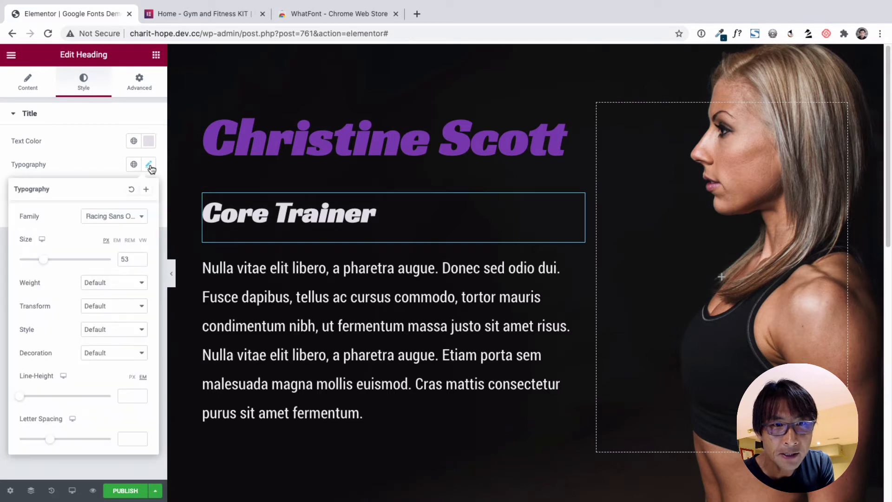
drag(49, 264, 51, 264)
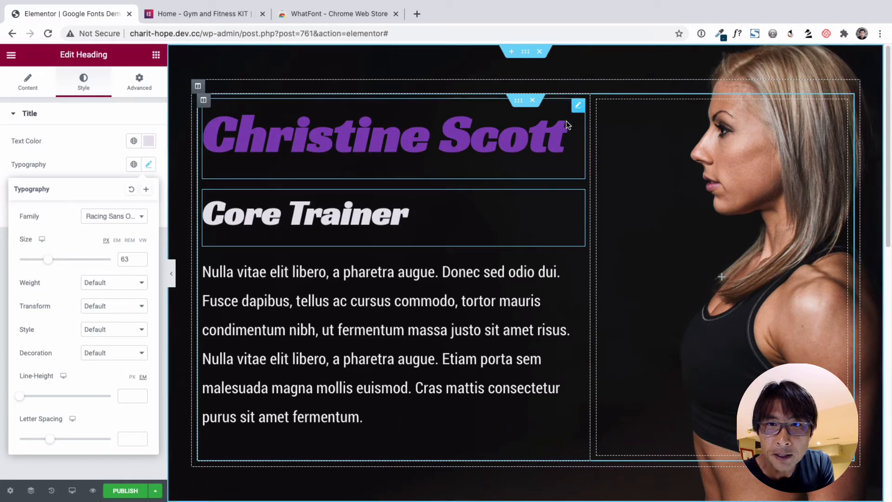
Step: Set the purple name heading's text transform to Uppercase and widen its column until the name fits on one line
click(577, 106)
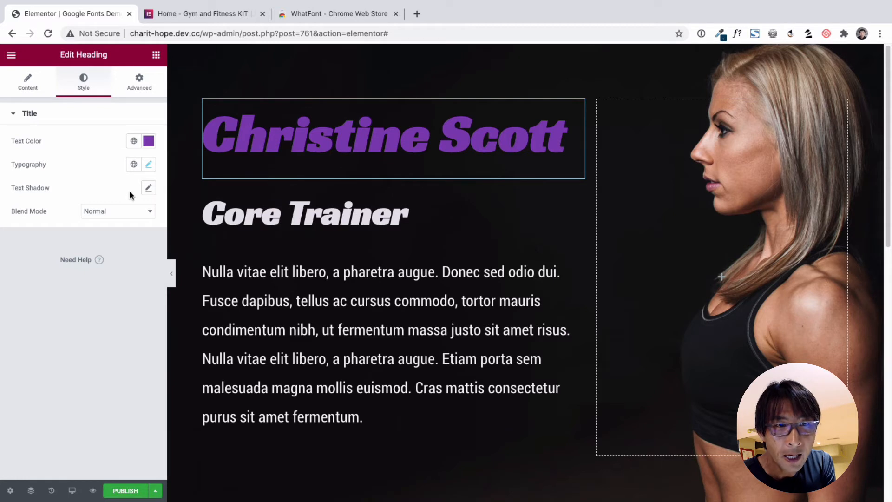
click(149, 164)
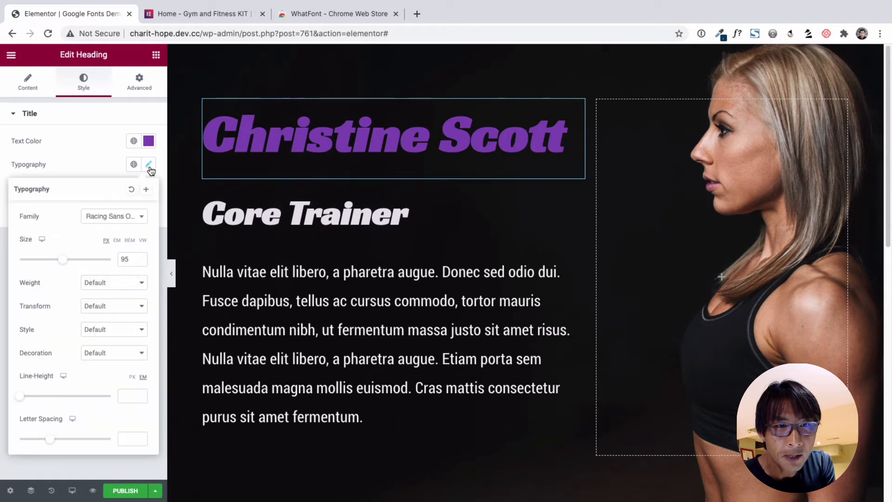
click(103, 307)
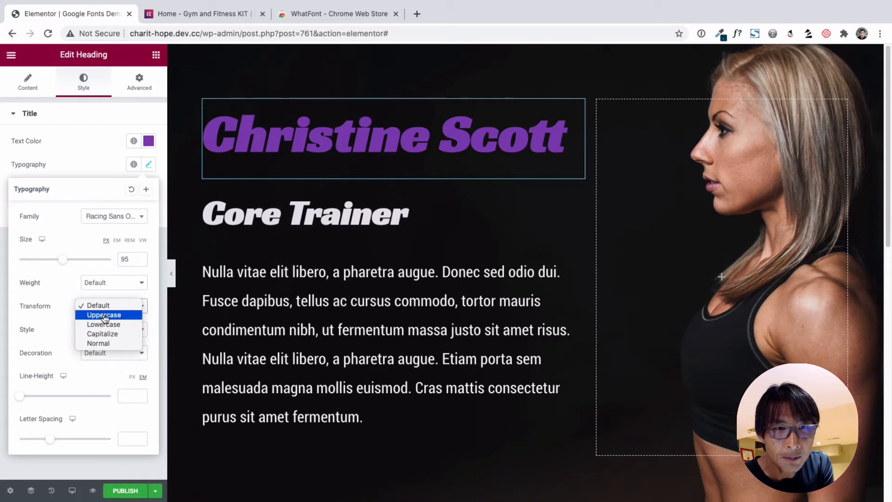
click(104, 316)
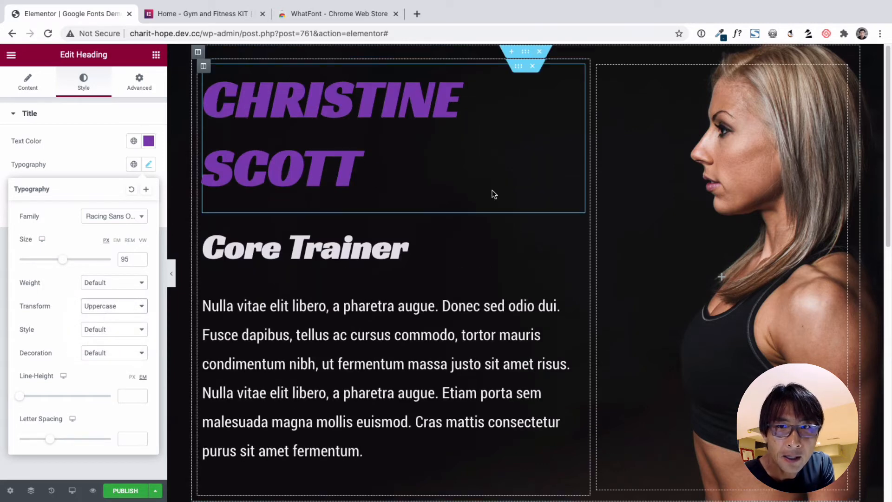
drag(593, 169, 638, 170)
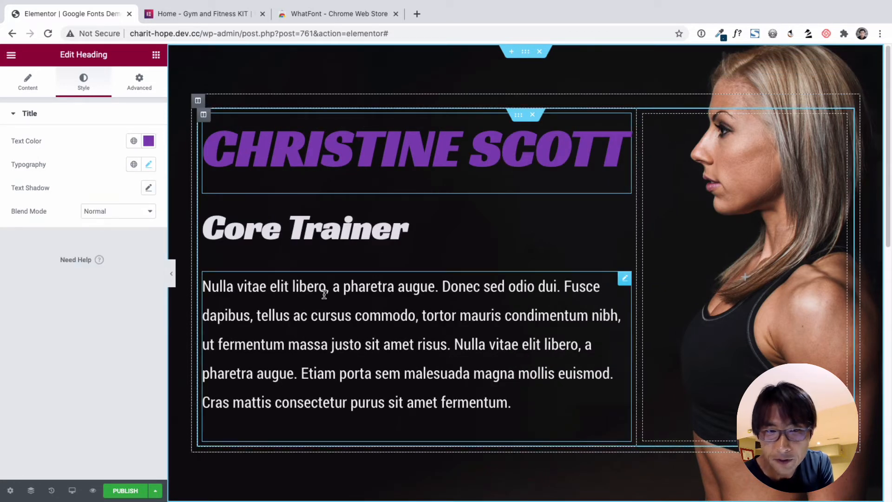
Step: Publish the page and open its preview to check the restyled headings
click(129, 490)
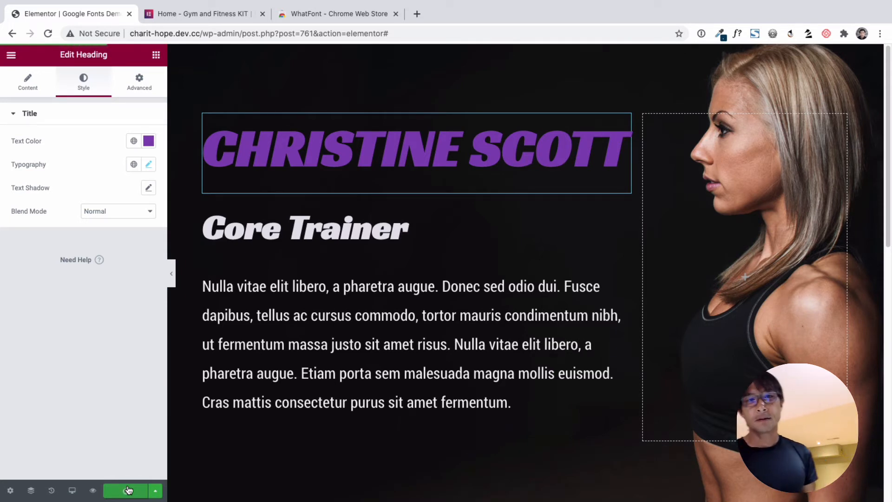
click(93, 491)
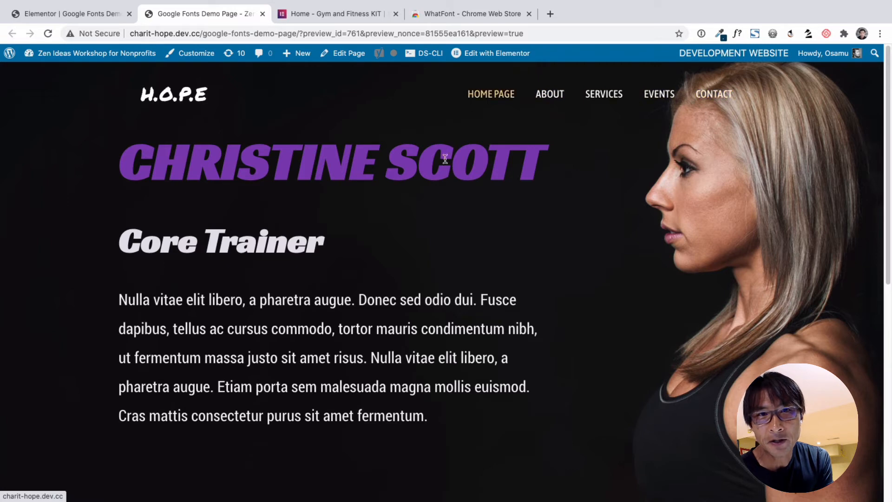
scroll(446, 188, down, 1)
scroll(446, 188, up, 1)
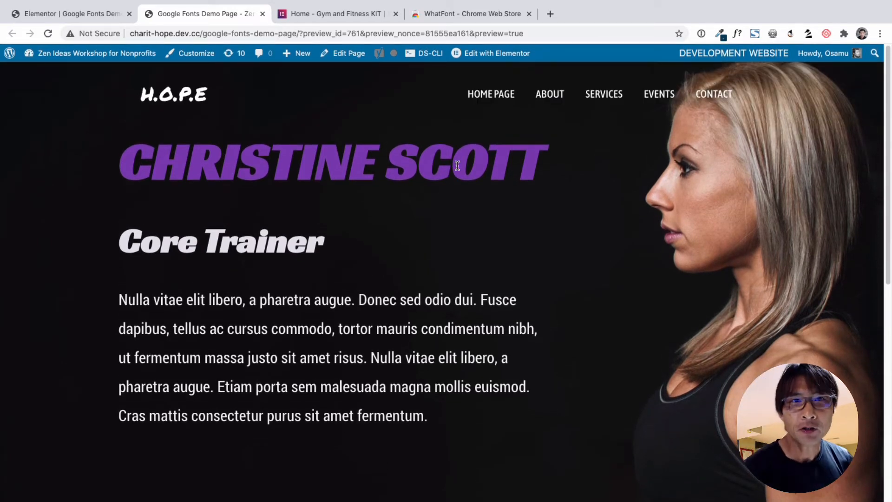
Step: Review the "HAPPY CHILDCARE" section with the boy's photo in the Elementor editor
click(328, 14)
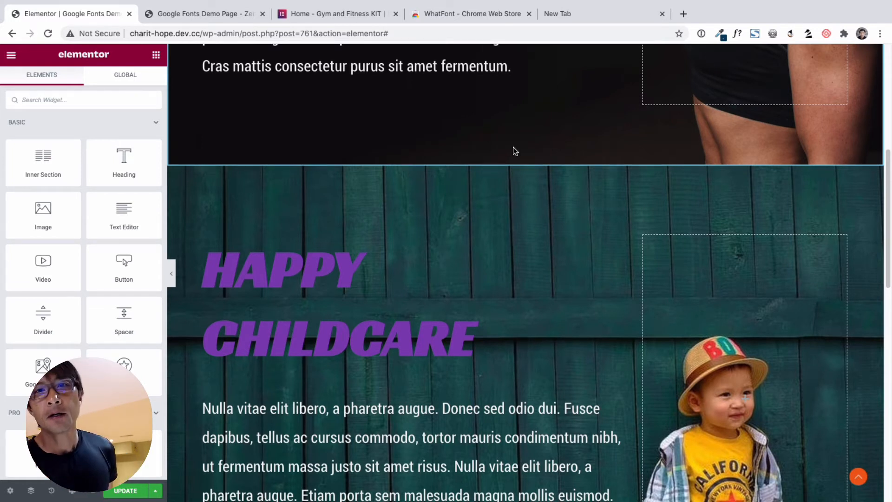
scroll(513, 146, down, 1)
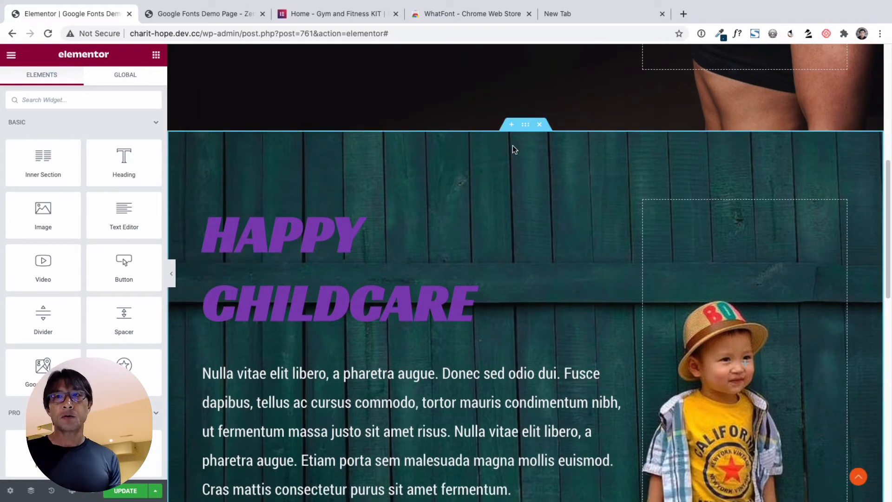
scroll(574, 230, down, 2)
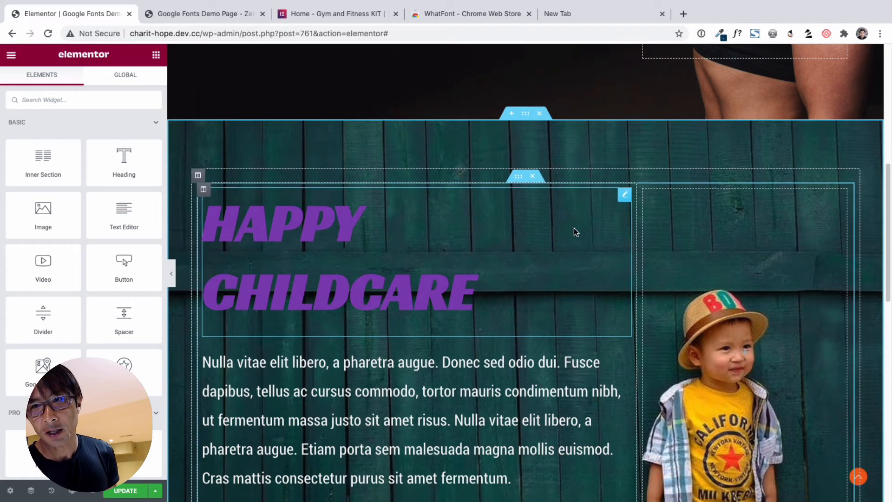
scroll(574, 231, down, 1)
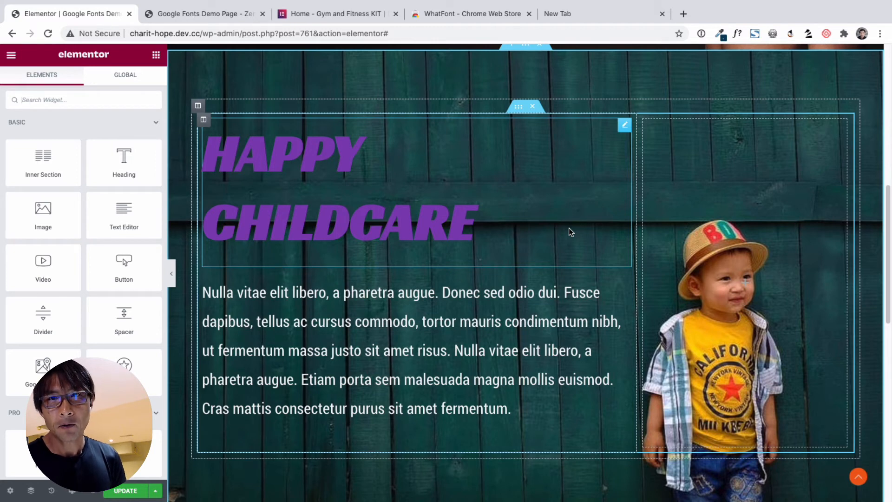
Step: Go to themeforest.net in the empty browser tab
click(561, 16)
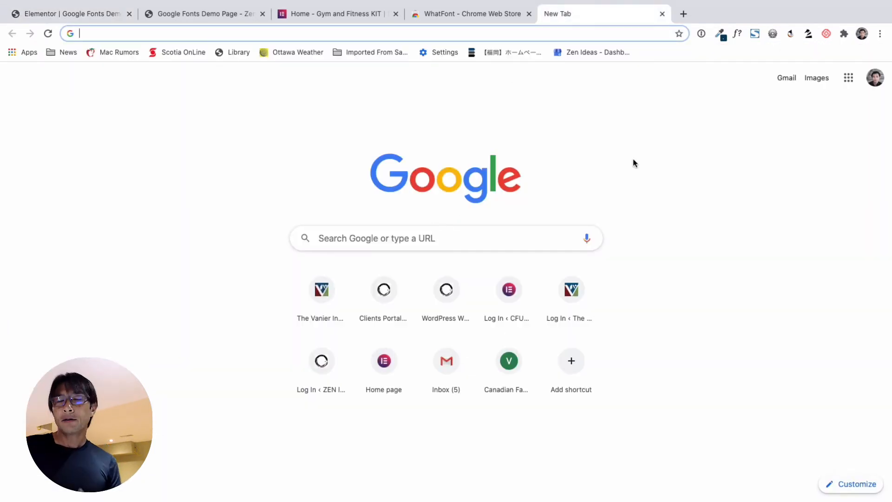
click(299, 33)
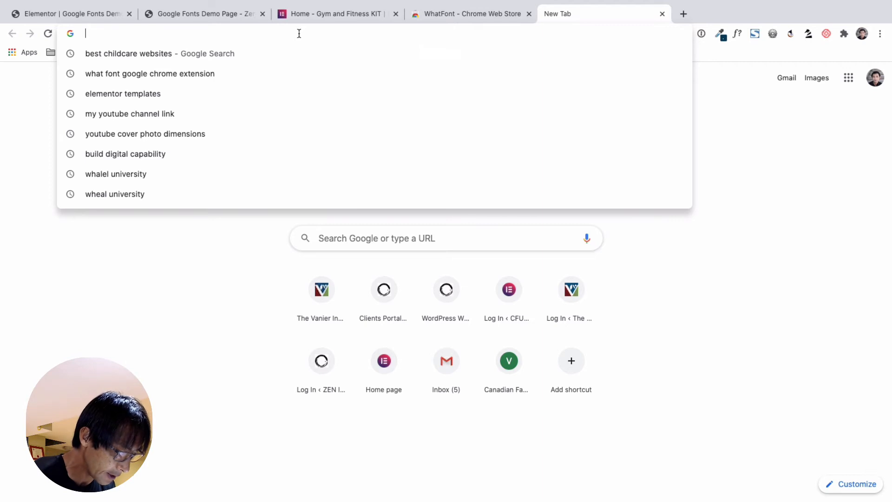
text(theme)
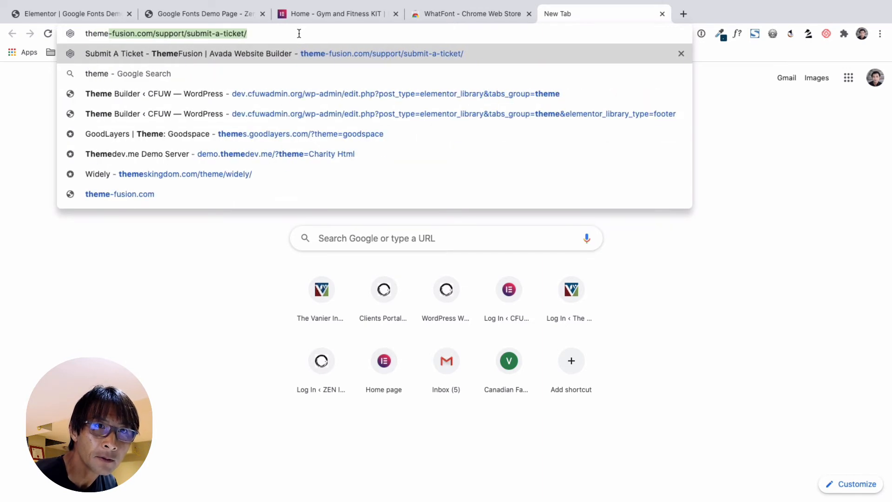
text(forest.net)
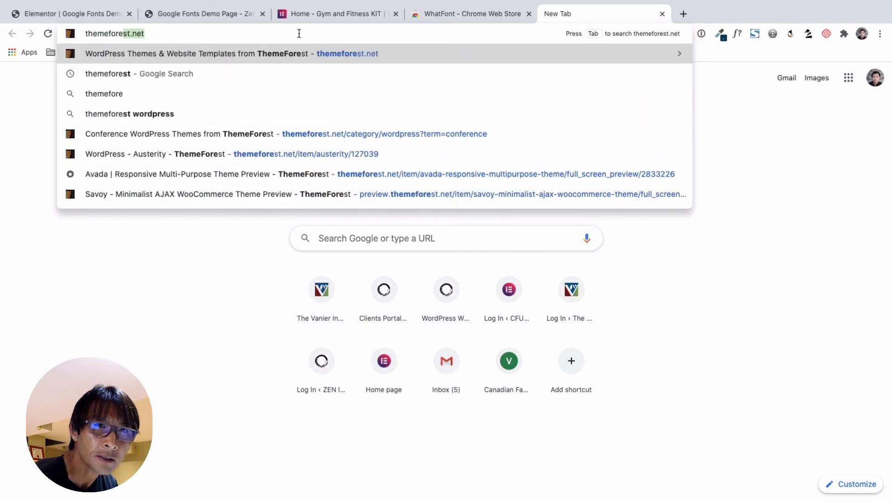
key(Return)
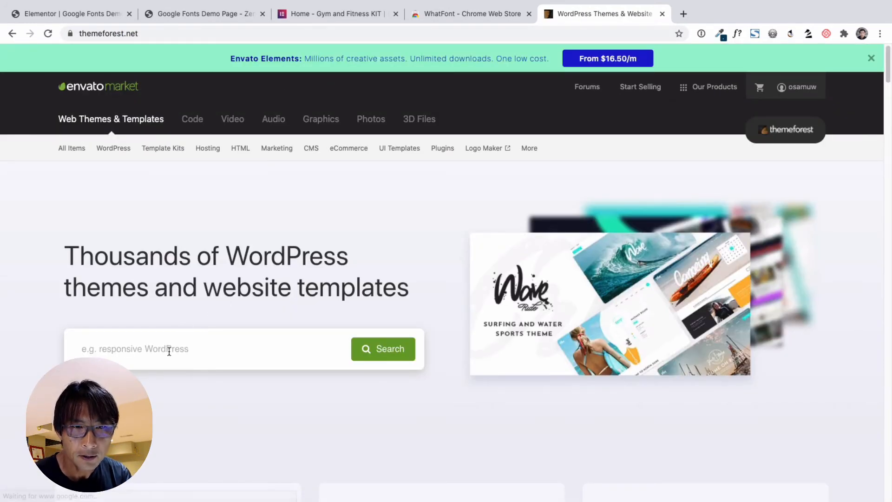
Step: Search ThemeForest for "childcare" website templates
click(170, 350)
text(chi)
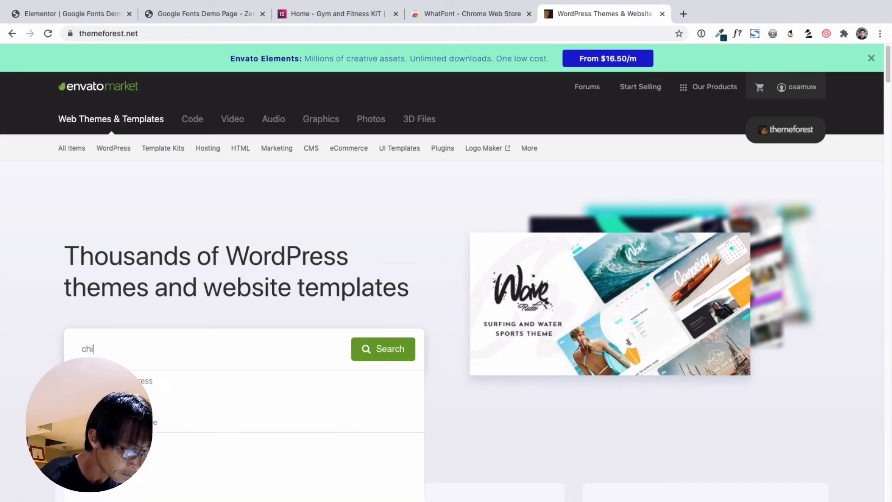
text(ldaer)
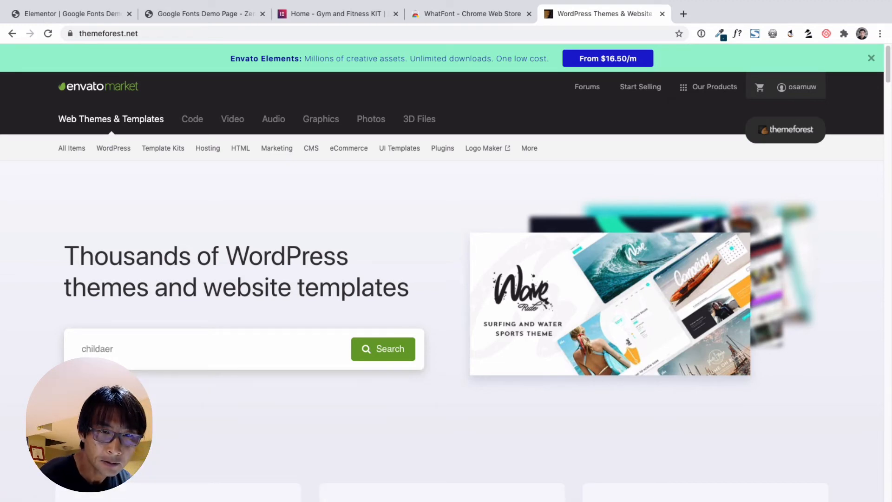
text(care)
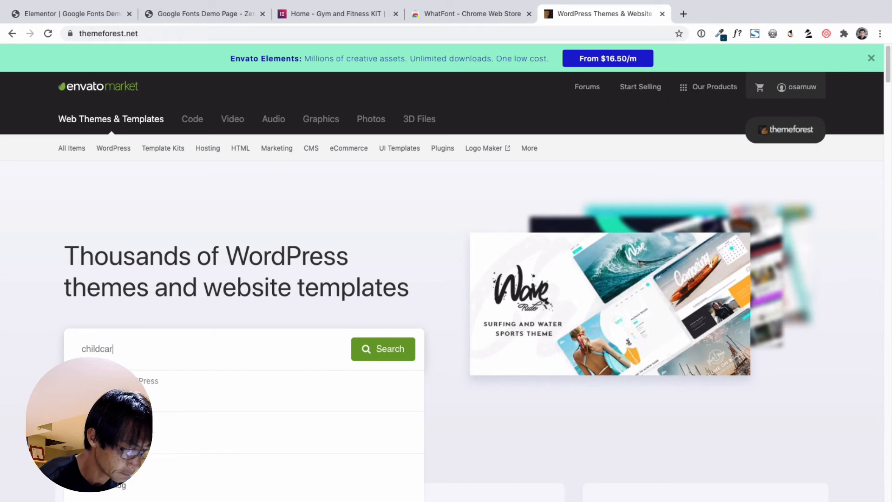
key(Return)
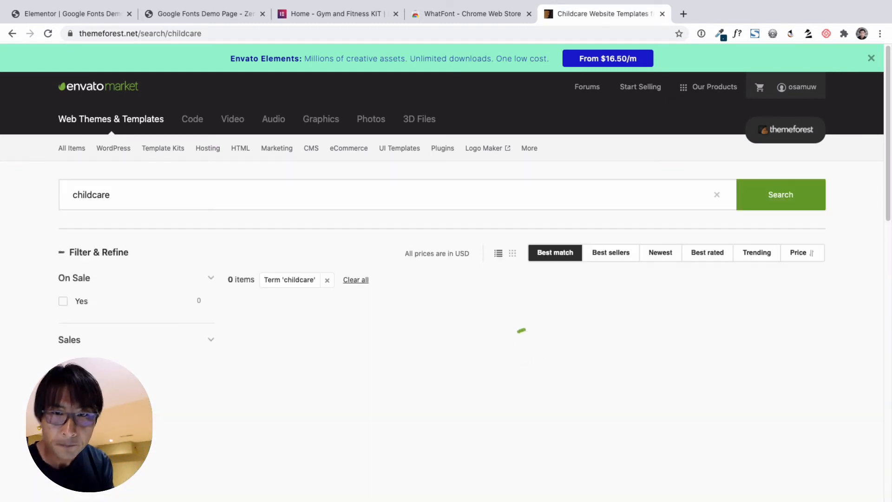
Step: Open the Happy Baby and KidsCare templates from the childcare results in new tabs and look through further results
scroll(264, 343, down, 7)
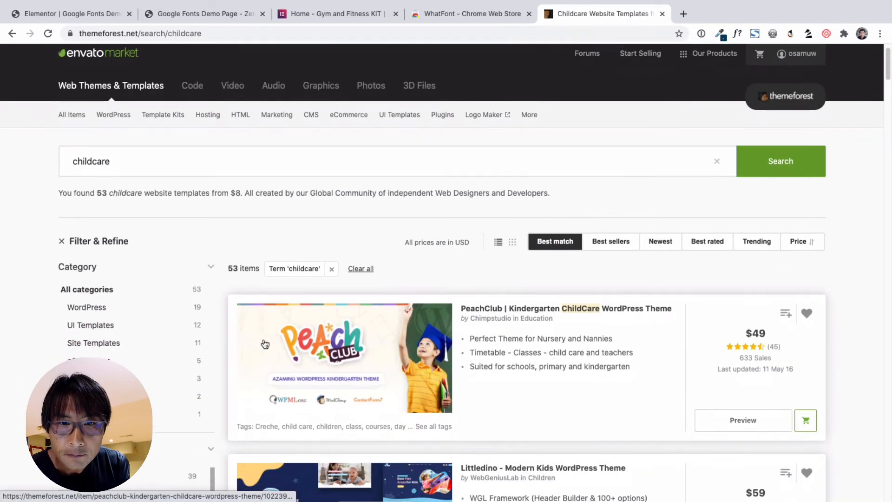
scroll(265, 344, down, 5)
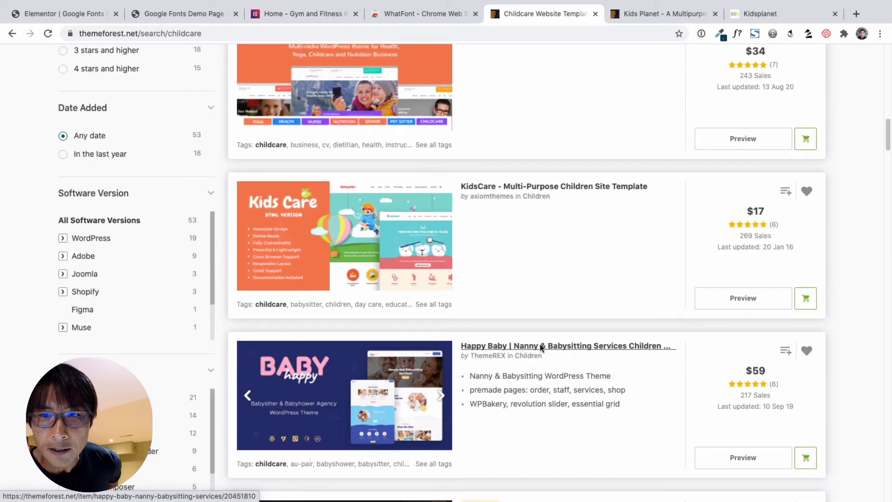
right_click(540, 345)
click(526, 167)
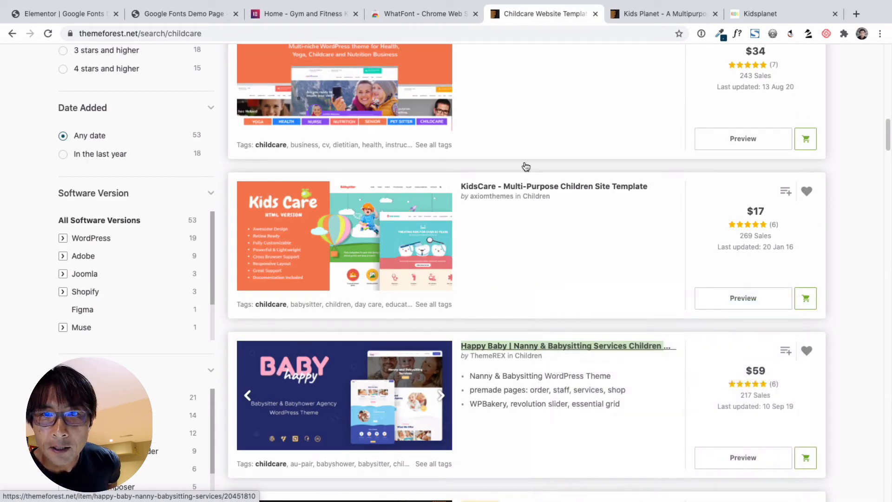
right_click(534, 187)
click(524, 205)
scroll(495, 258, down, 7)
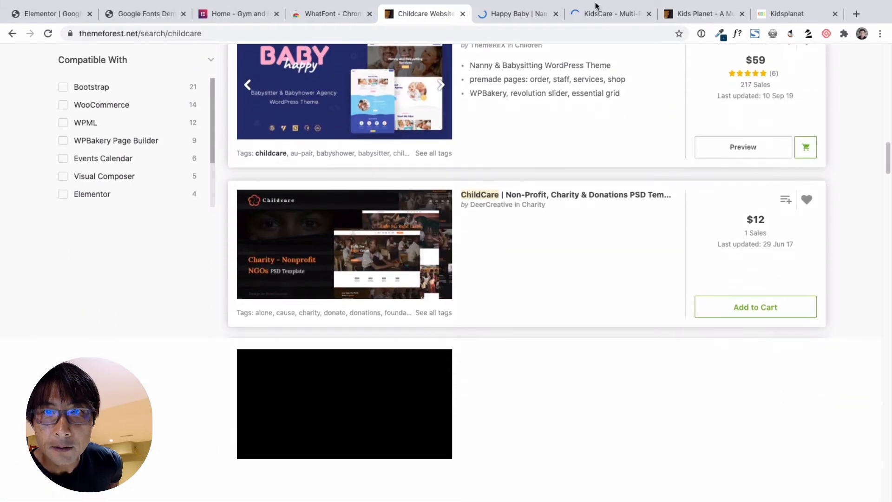
Step: Examine the heading styles in the hero slider and welcome section of the Happy Baby template's live preview
click(518, 13)
scroll(526, 174, down, 6)
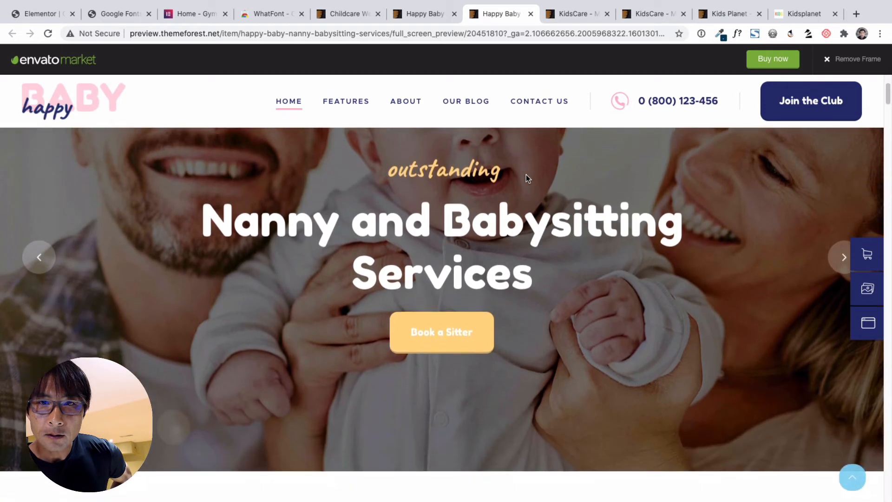
scroll(526, 175, down, 5)
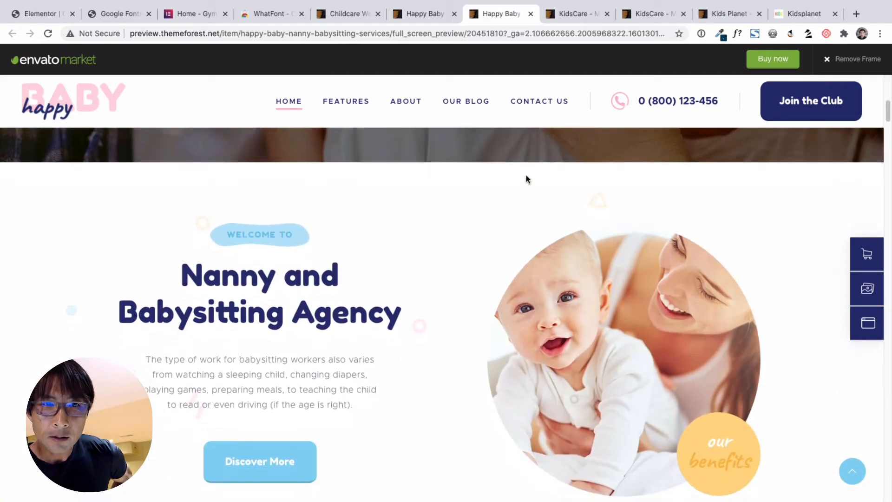
scroll(526, 175, up, 1)
scroll(526, 177, up, 3)
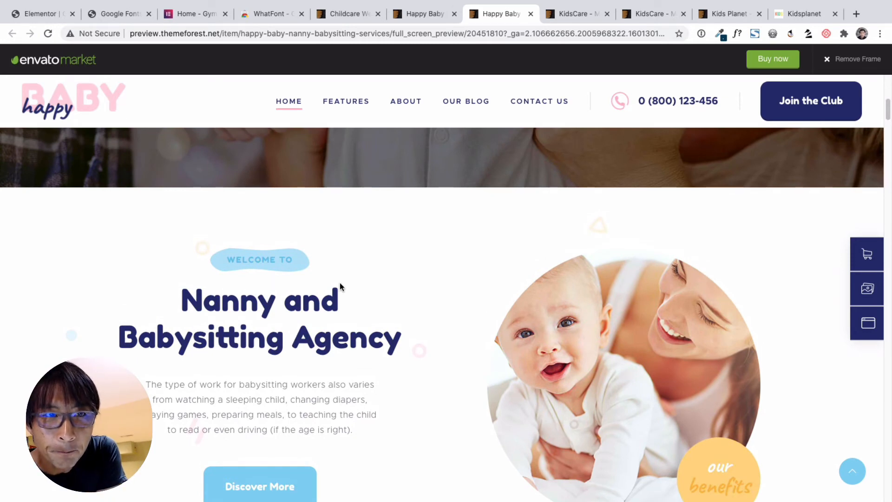
scroll(340, 284, down, 1)
scroll(340, 284, up, 6)
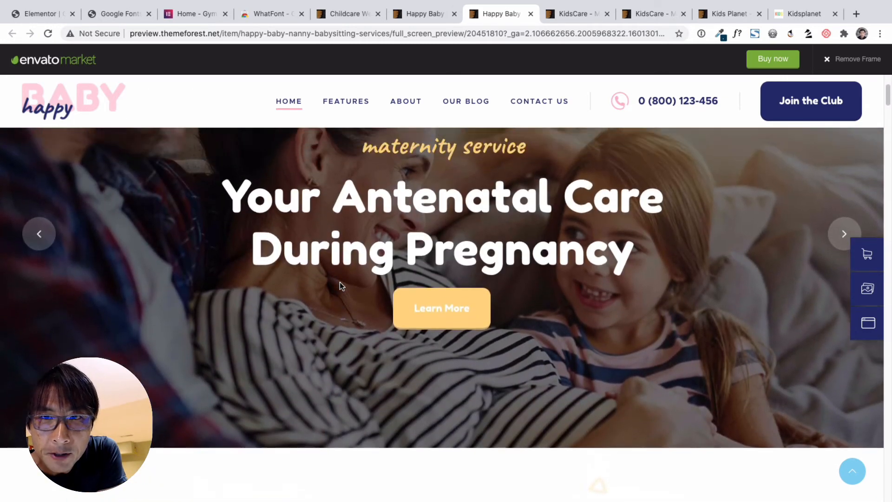
scroll(339, 282, up, 1)
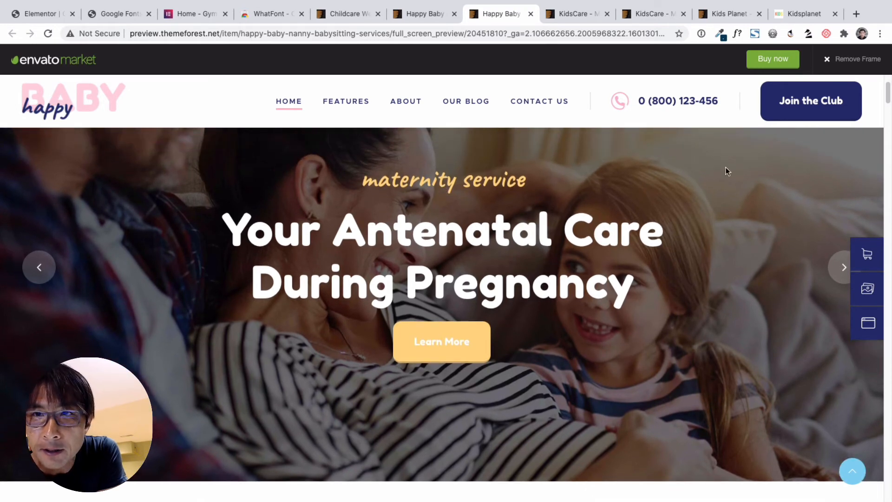
Step: Remove the Envato preview frame and identify the fonts of the hero slide's small script tagline and large title with WhatFont
click(828, 60)
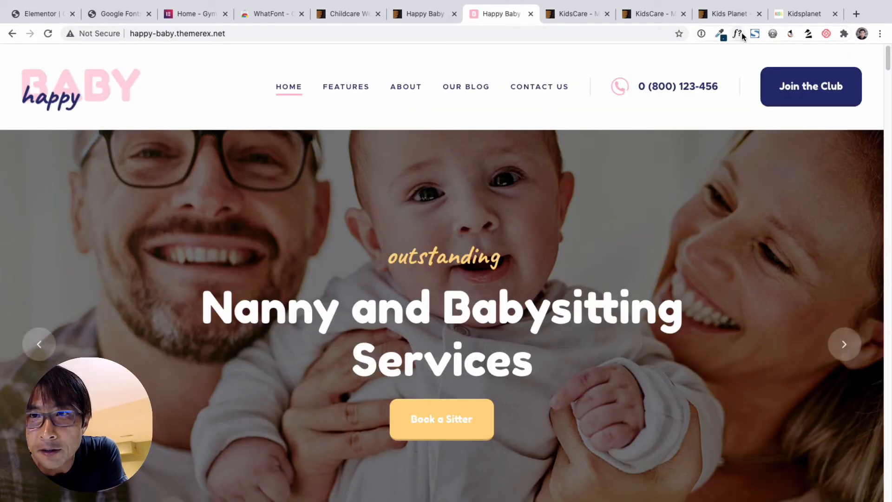
click(737, 34)
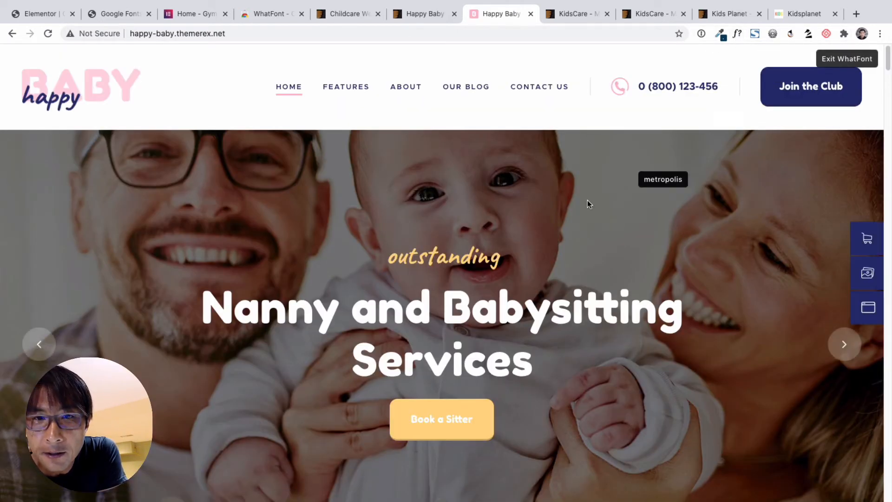
click(469, 256)
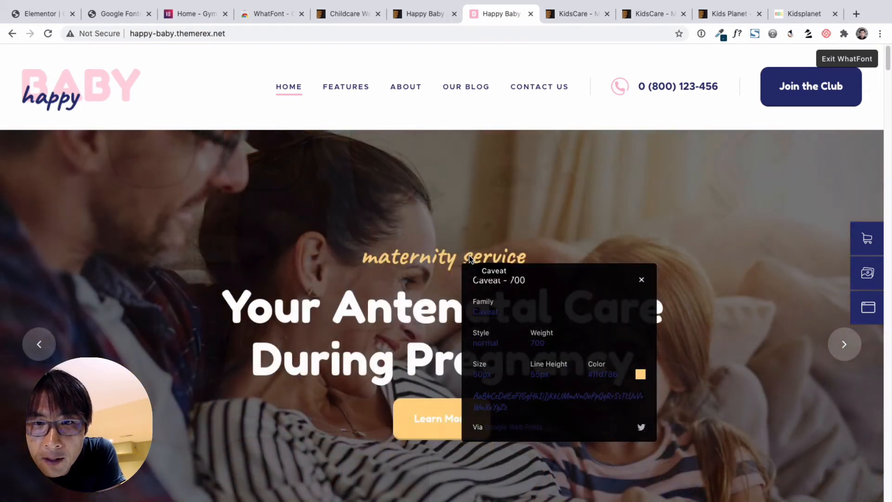
click(332, 311)
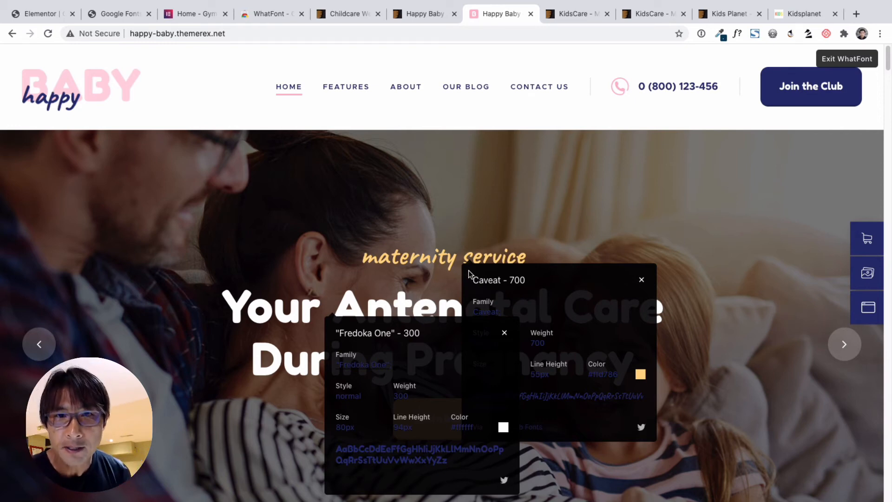
Step: Return to the Elementor editor and set the "Happy Childcare" heading's font family to Caveat
click(43, 14)
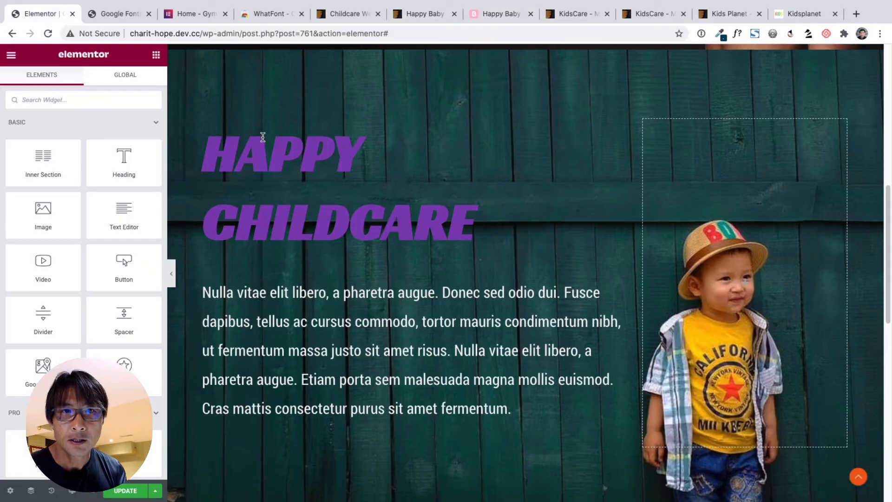
click(346, 157)
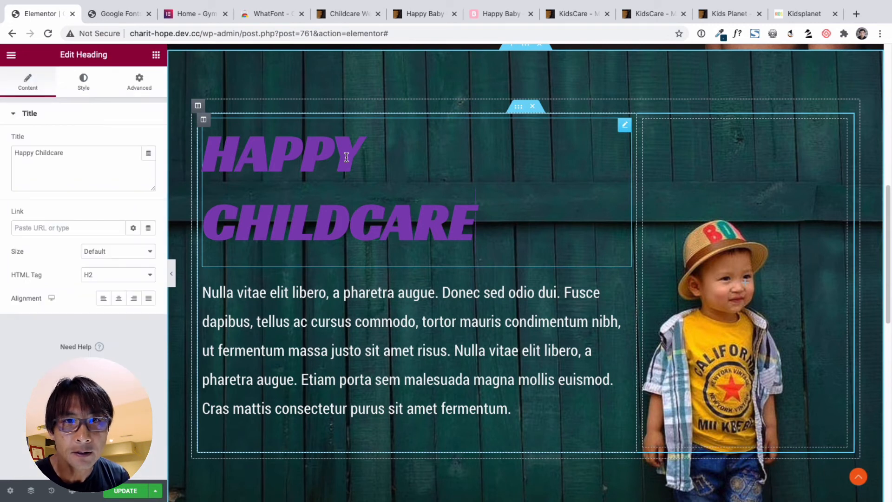
click(93, 87)
click(149, 164)
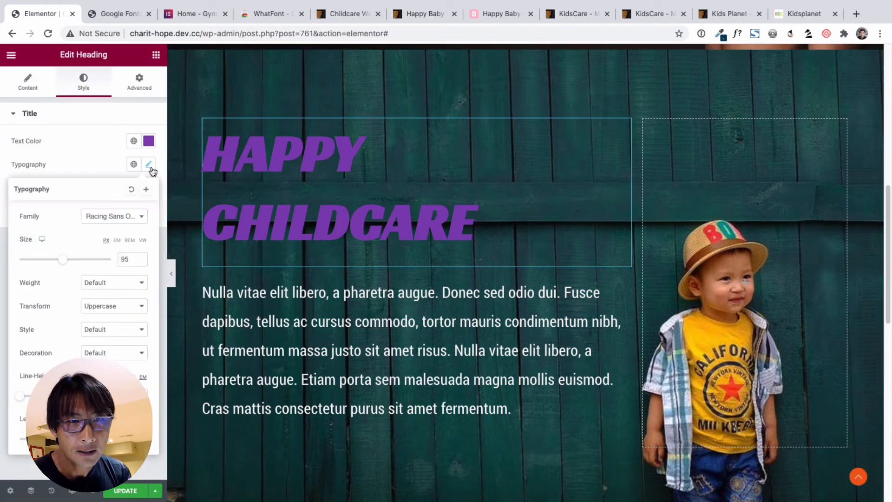
click(117, 216)
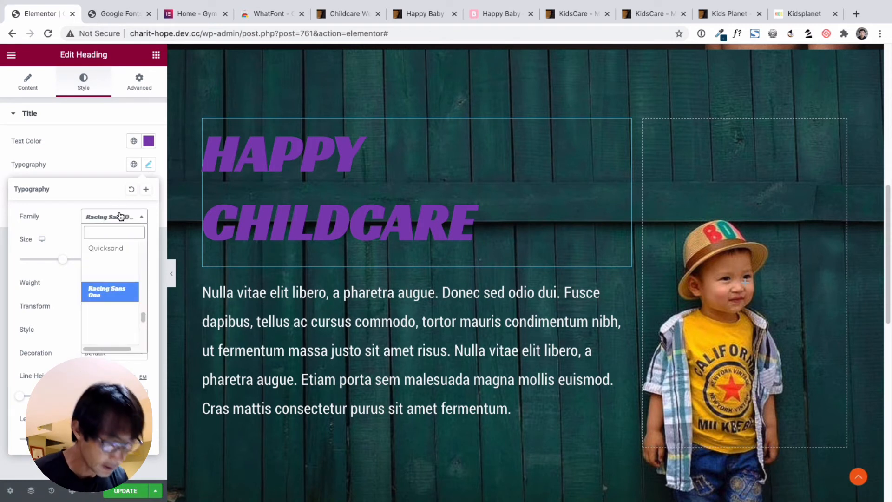
text(ca)
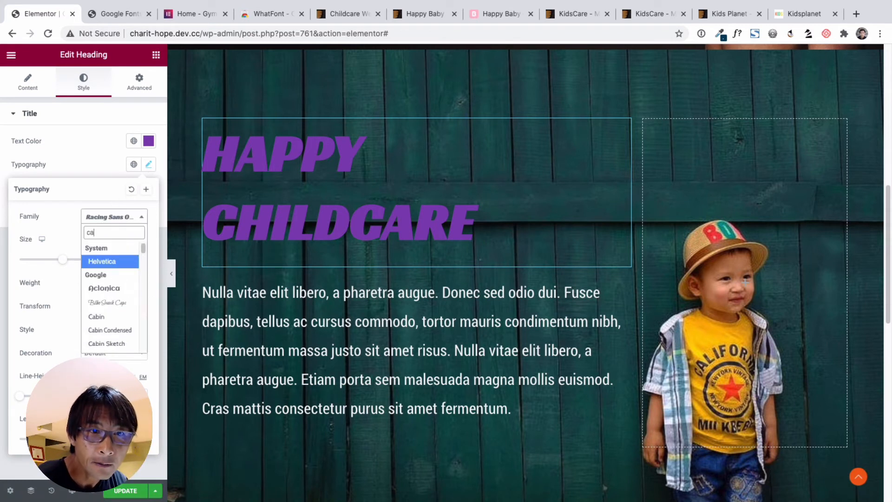
text(v)
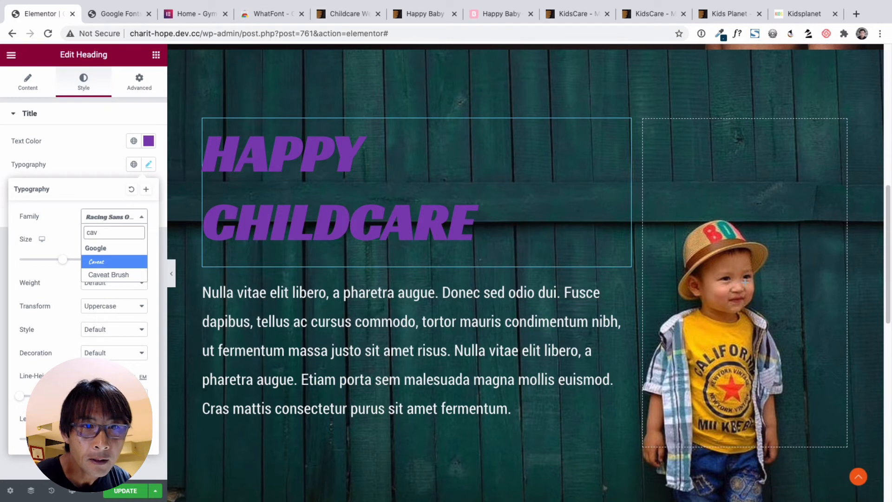
click(108, 261)
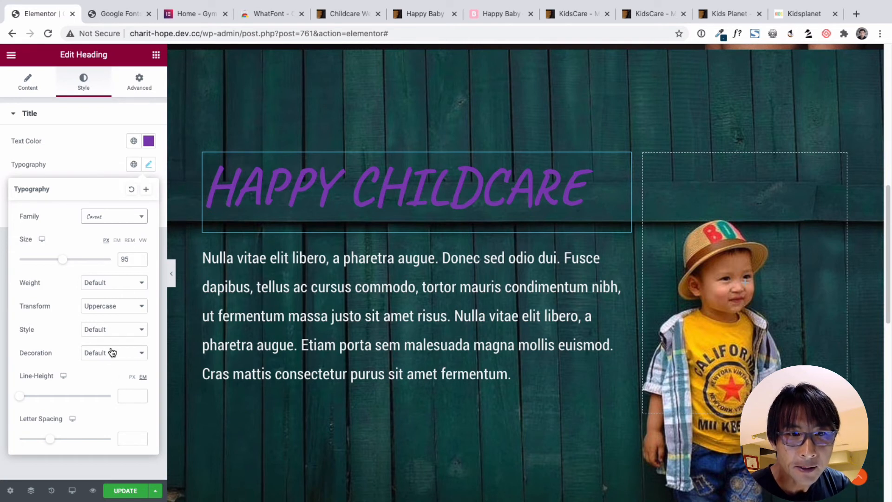
Step: Set the "Happy Childcare" heading's text transform to Normal, then try weights 700, 900 and 500 before settling on 800
click(105, 309)
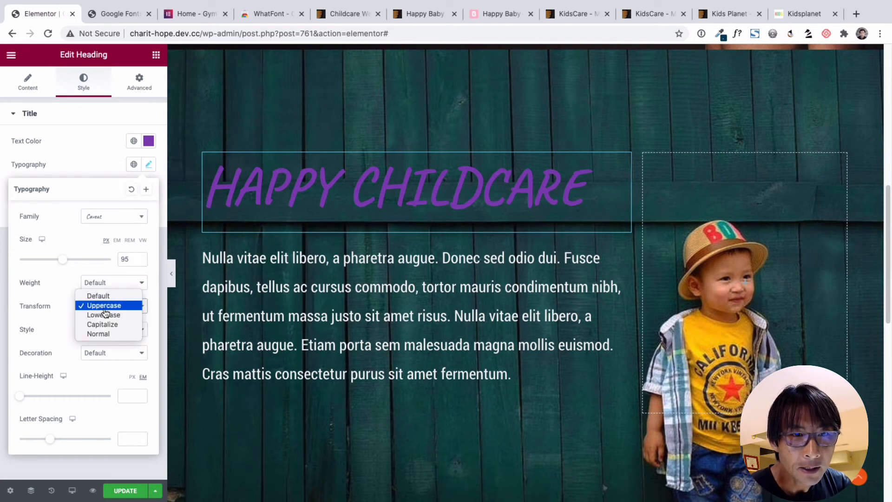
click(108, 334)
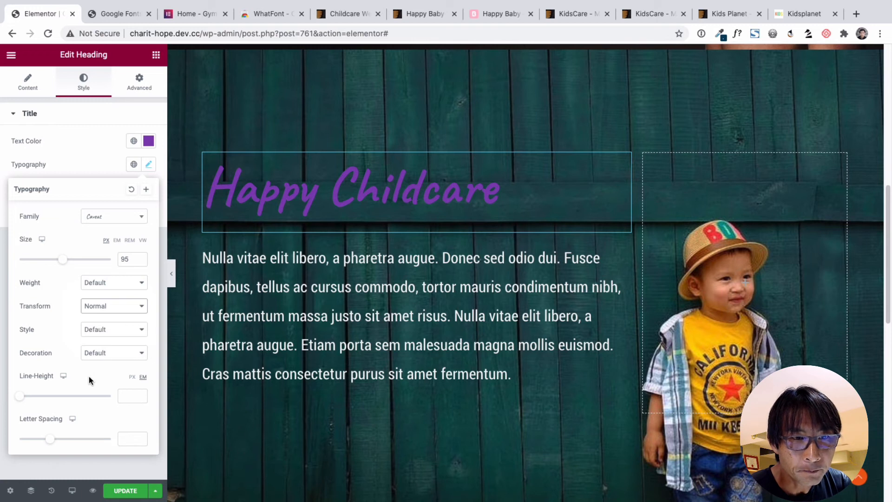
click(117, 284)
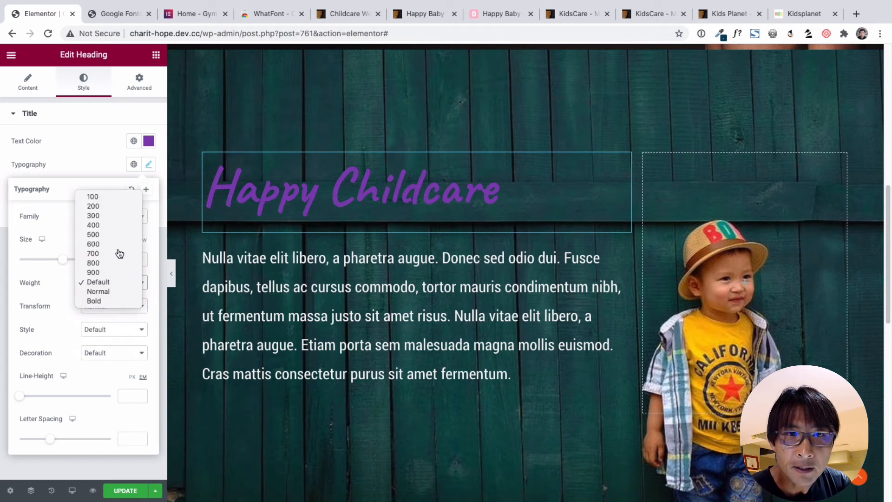
click(119, 253)
click(118, 291)
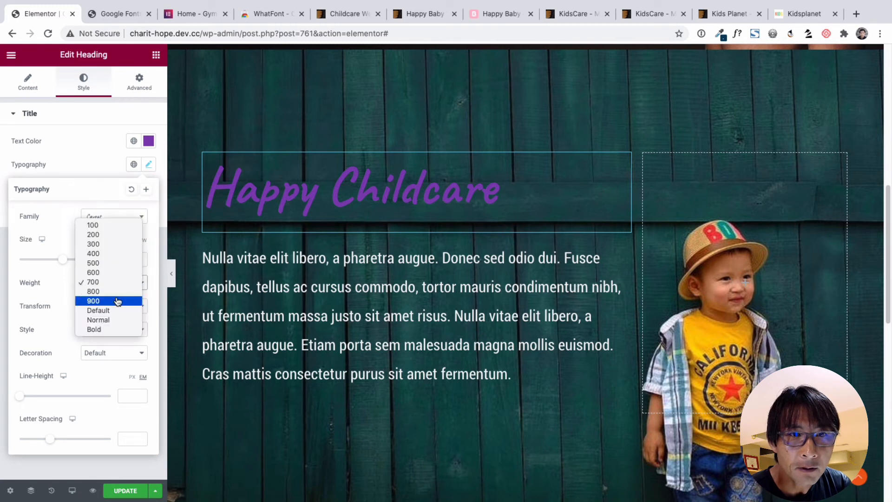
click(120, 300)
click(112, 282)
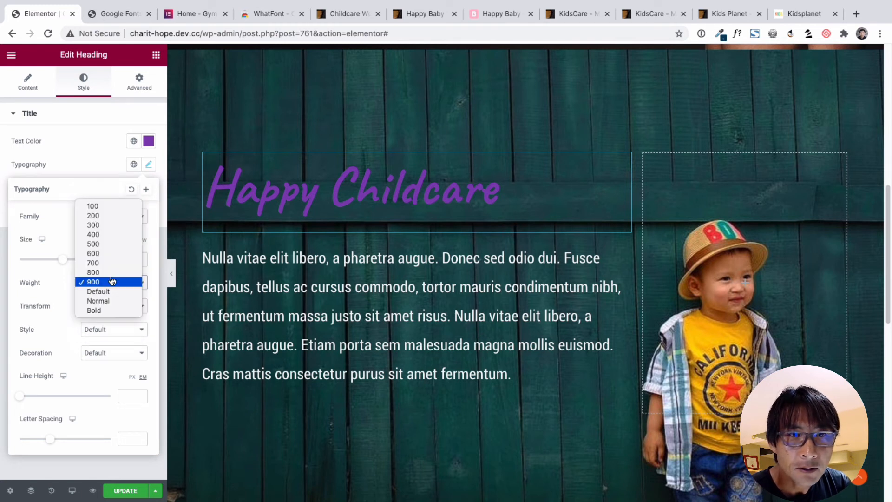
click(114, 244)
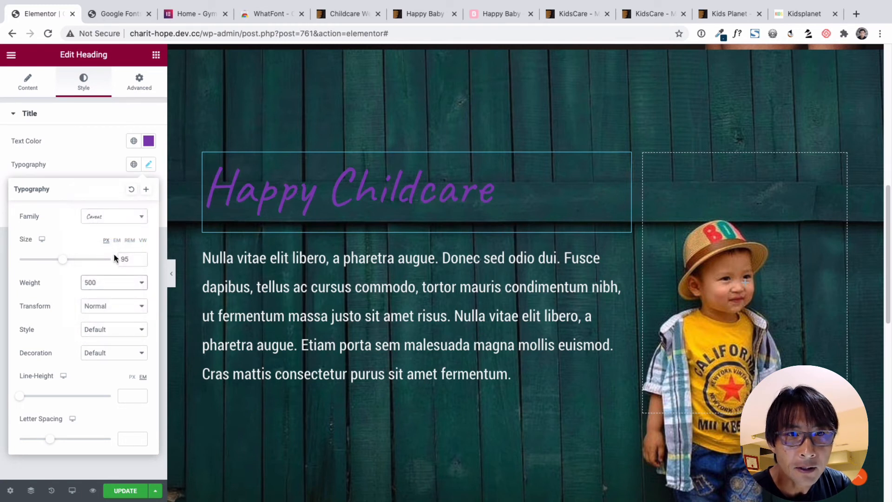
click(114, 283)
click(115, 312)
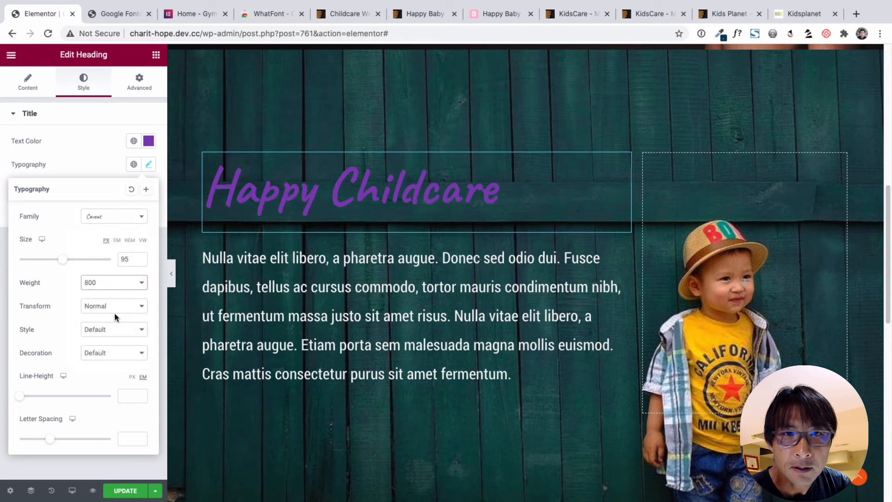
Step: Change the "Happy Childcare" heading's text color to light lavender #DFCBEF and duplicate the heading
click(148, 144)
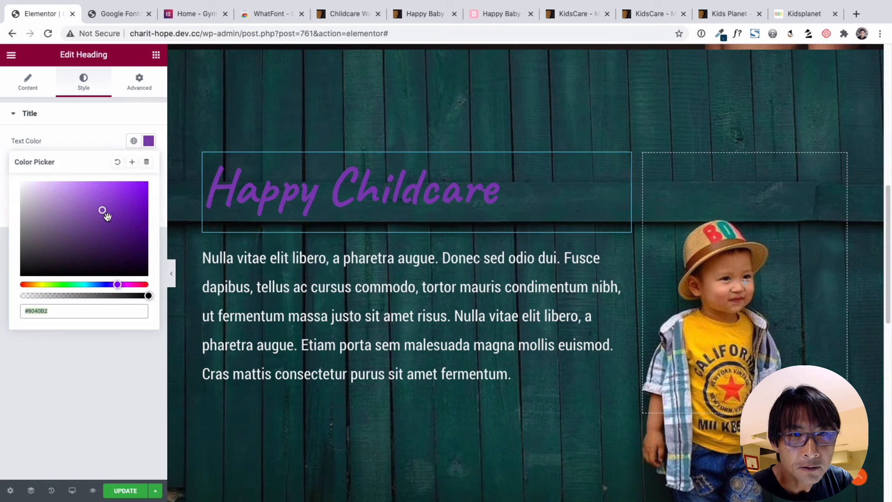
drag(106, 214, 40, 188)
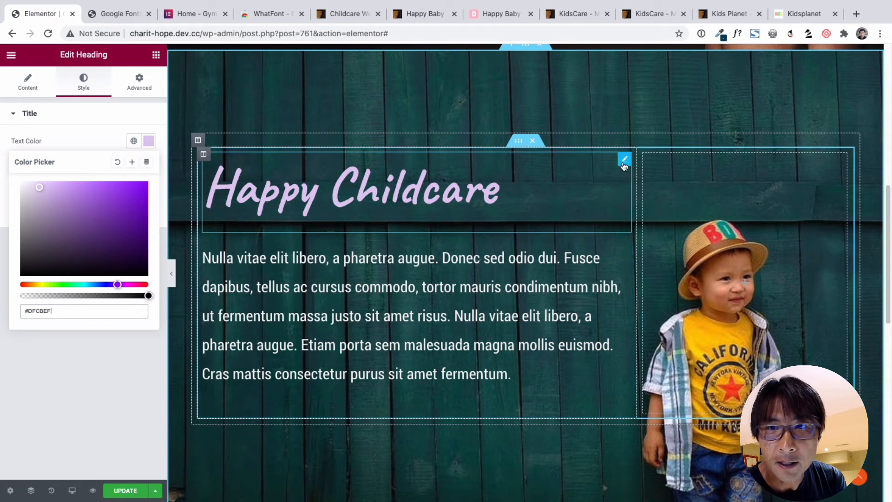
right_click(624, 162)
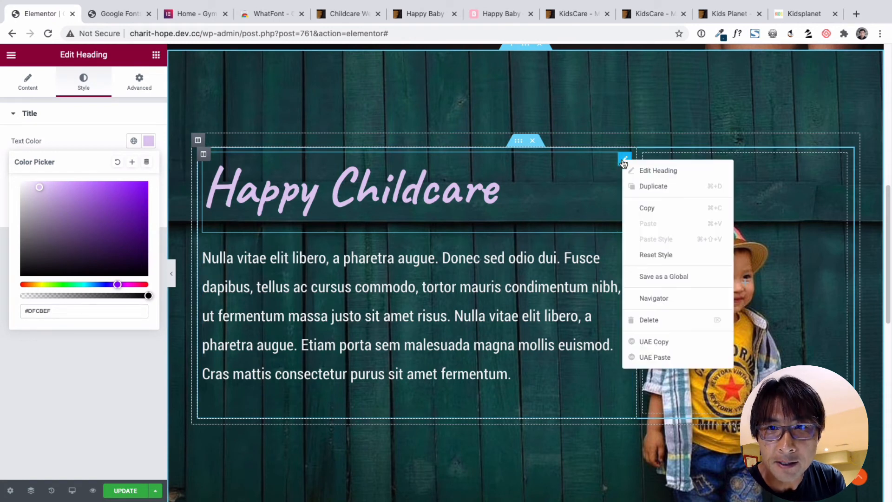
click(656, 186)
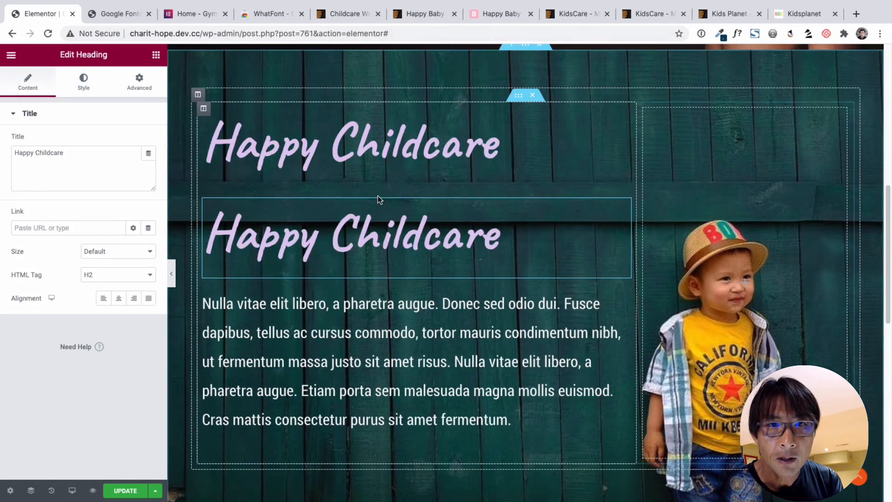
Step: Replace the duplicated heading's text with "Nanny and babysitting services"
double_click(396, 231)
triple_click(396, 231)
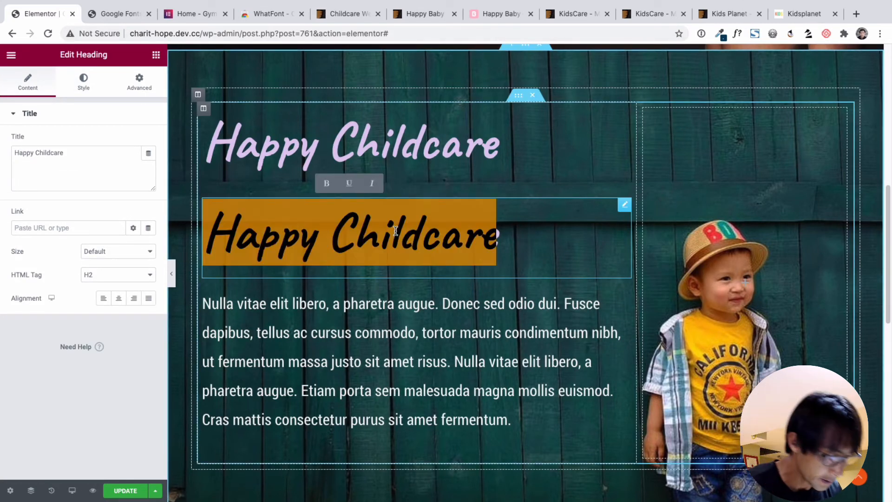
text(Nanny and)
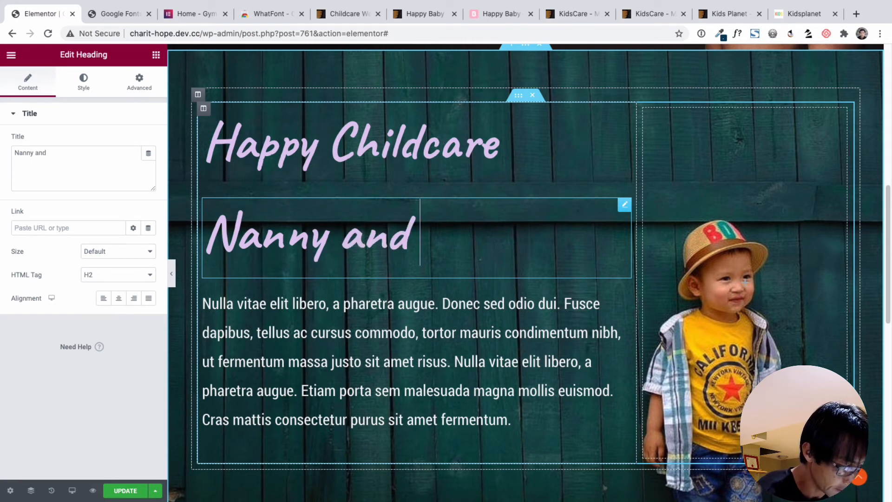
text( va)
key(BackSpace)
key(BackSpace)
text(ba)
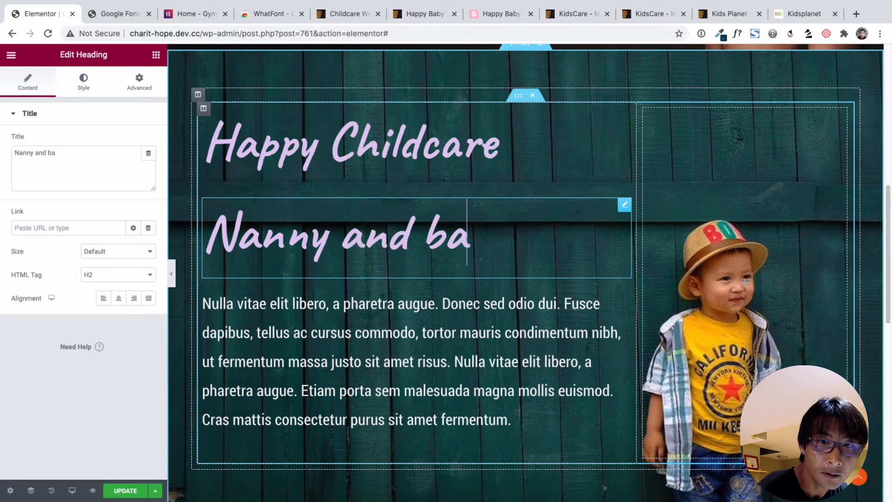
text(bysitting)
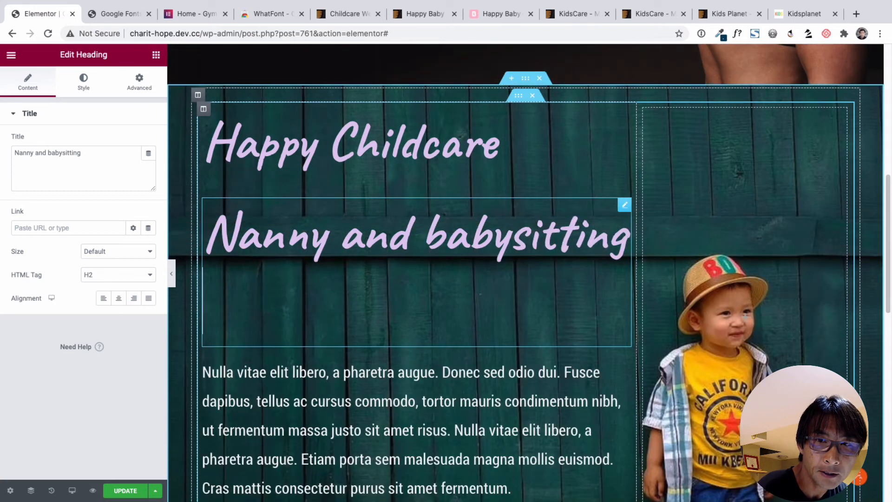
text( services)
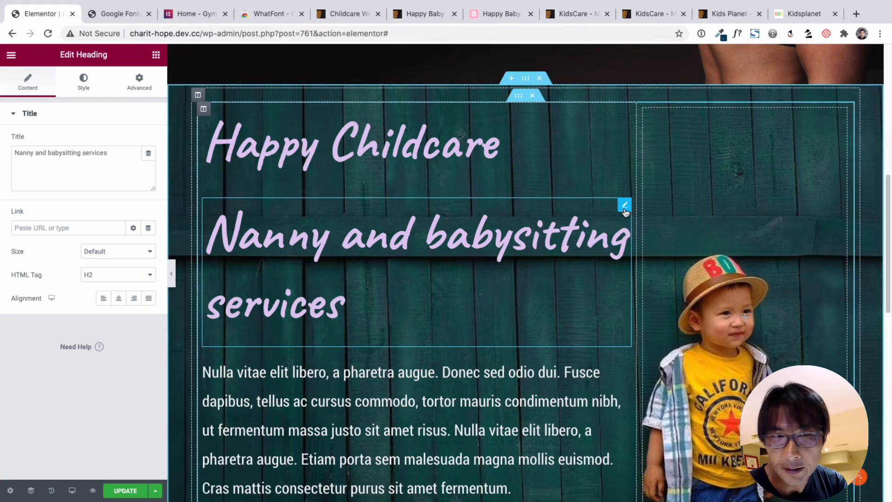
Step: Set the "Nanny and babysitting services" heading's font family to Fredoka One and its size to 77 px
click(87, 90)
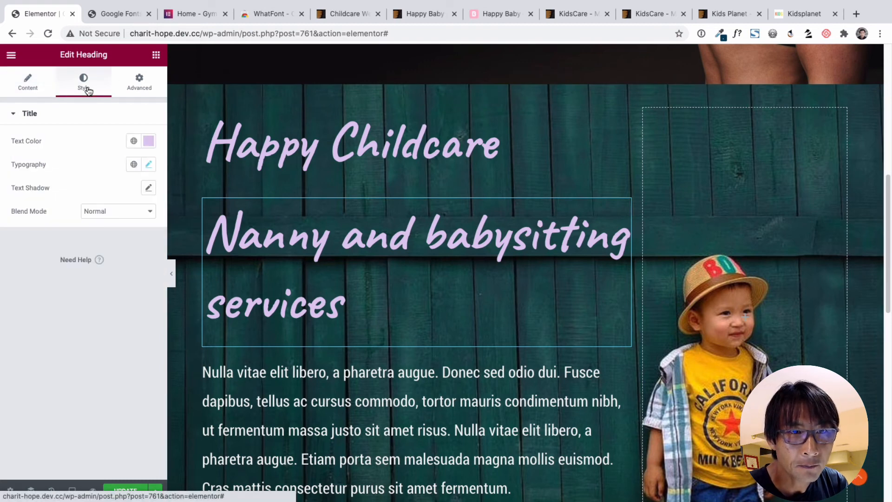
click(148, 165)
click(112, 218)
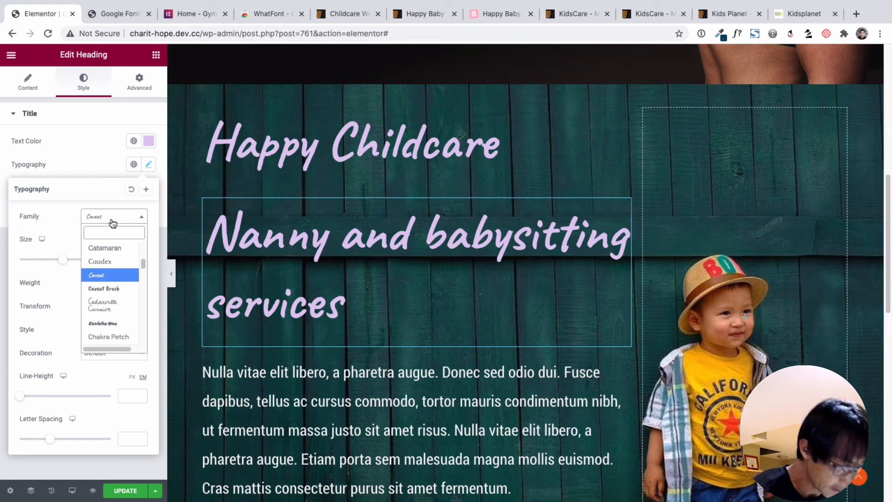
text(fredo)
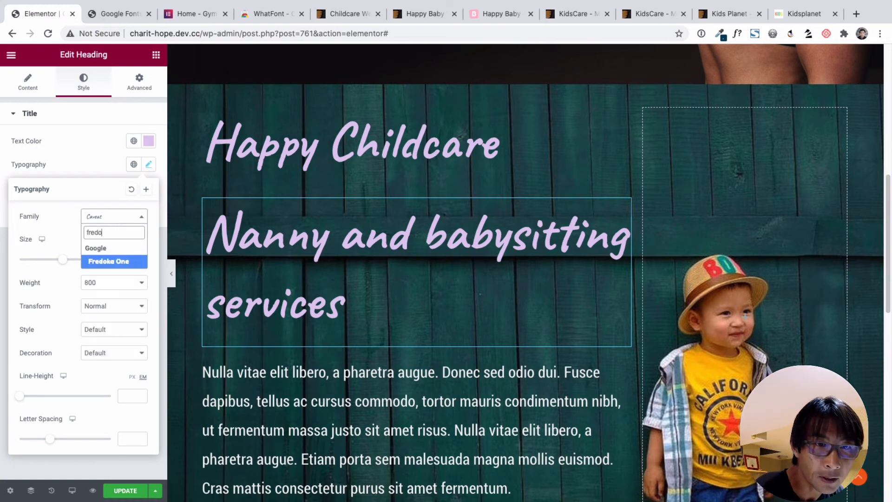
click(113, 261)
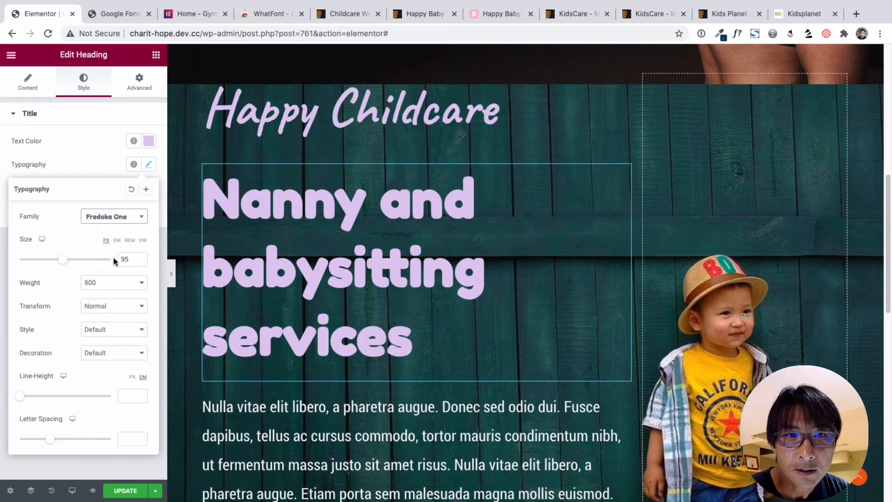
scroll(227, 283, up, 1)
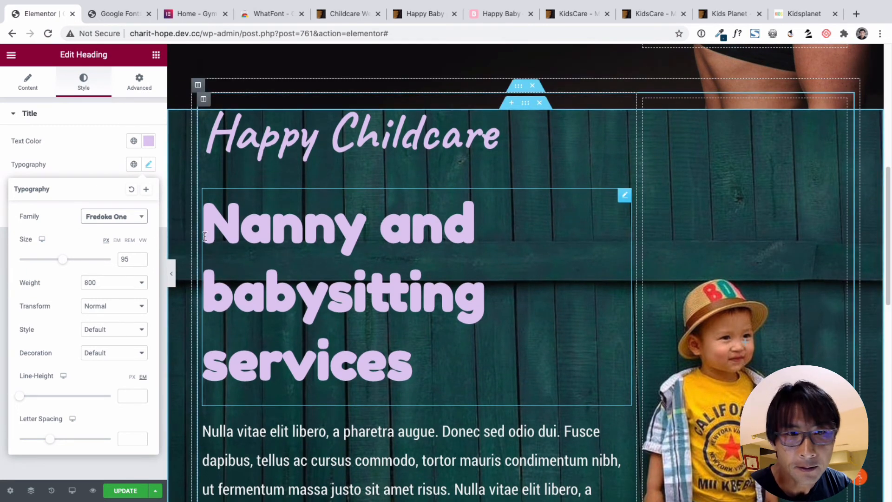
drag(64, 259, 56, 261)
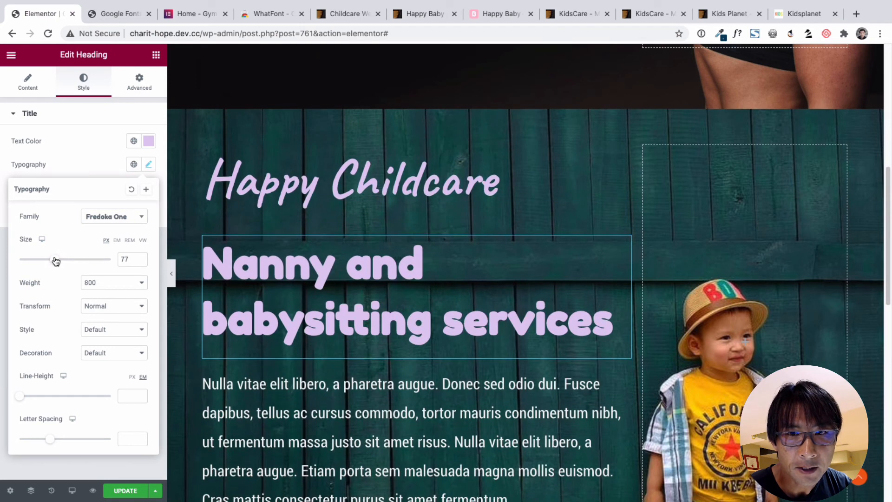
Step: Reduce the "Happy Childcare" heading's font size to 53 px
click(314, 206)
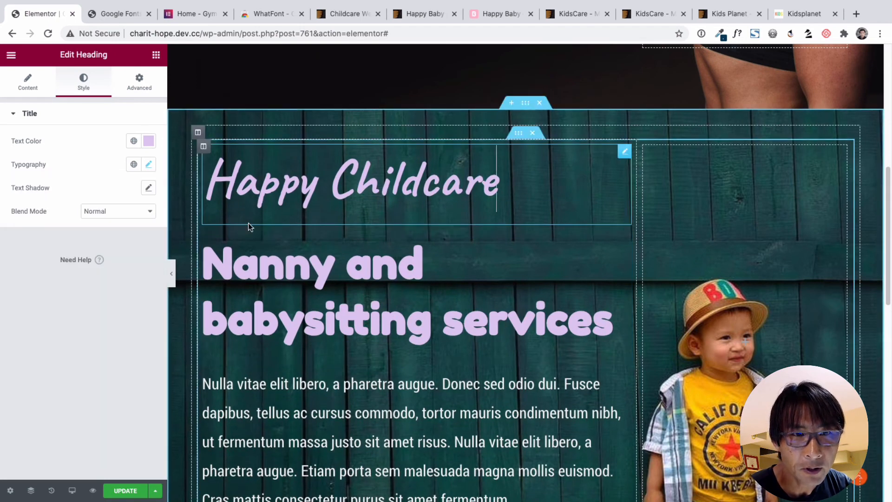
click(149, 164)
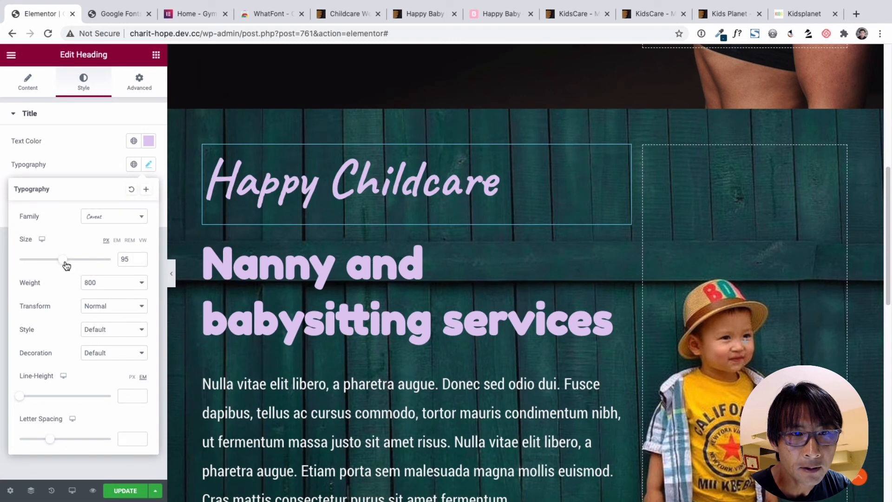
drag(66, 264, 44, 260)
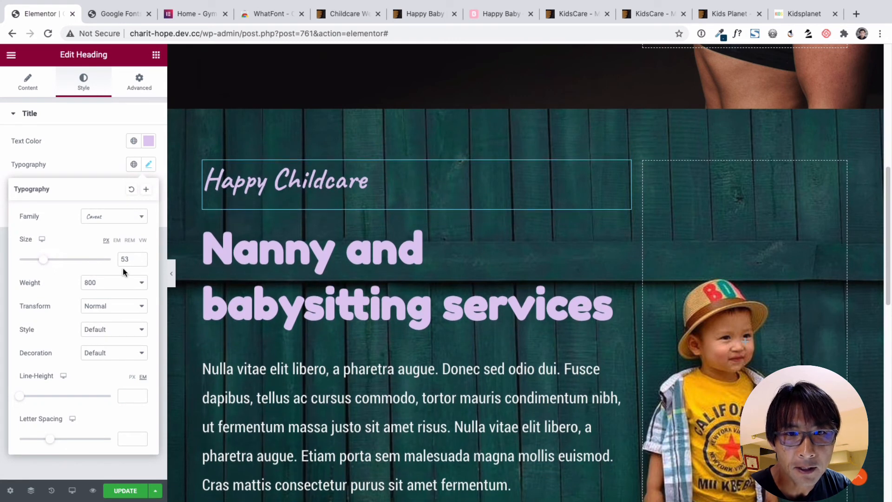
Step: Delete the placeholder paragraph below the "Nanny and babysitting services" heading
scroll(434, 325, down, 3)
click(434, 325)
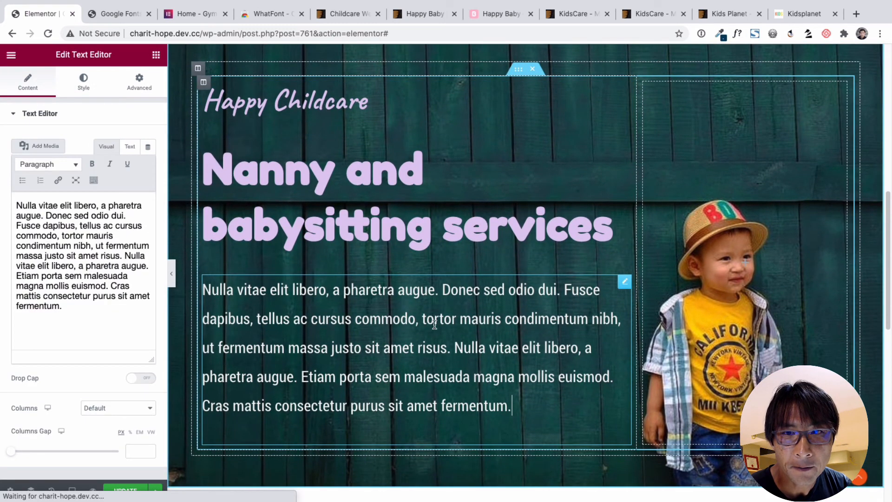
right_click(623, 280)
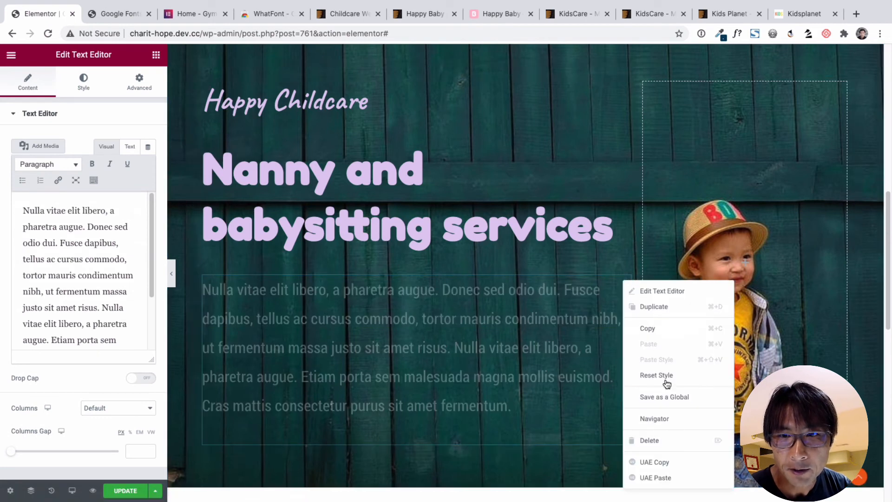
click(649, 439)
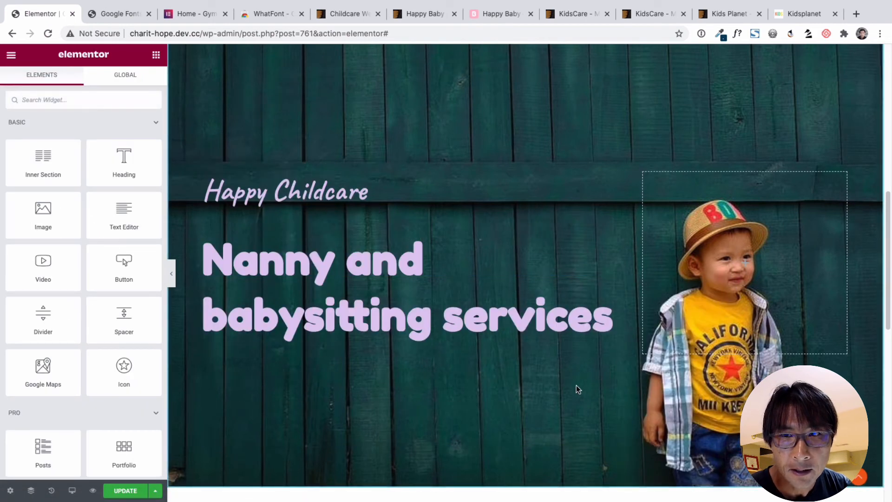
Step: Add a Button widget below the "Nanny and babysitting services" heading and set its size to Extra Large
scroll(578, 389, down, 1)
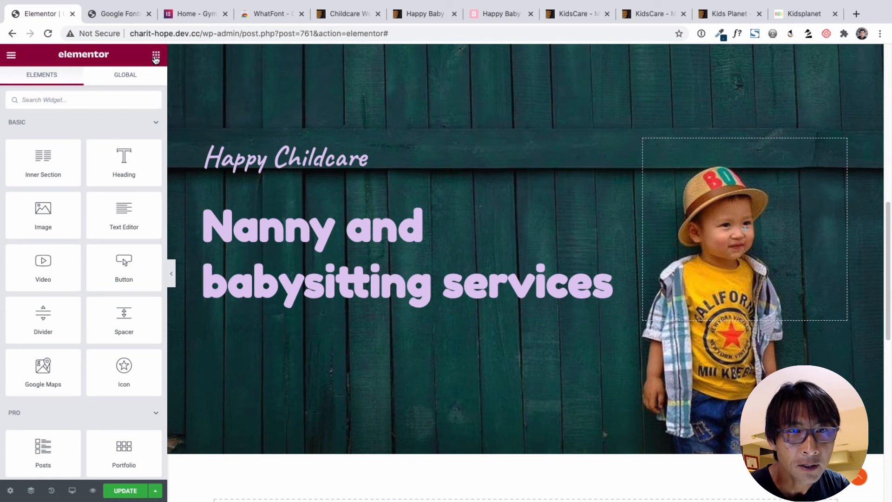
drag(111, 267, 245, 308)
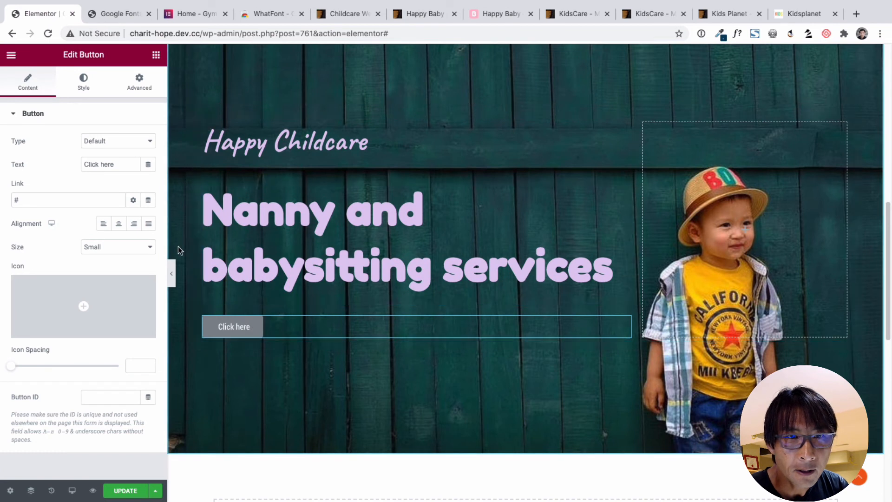
click(129, 247)
click(137, 275)
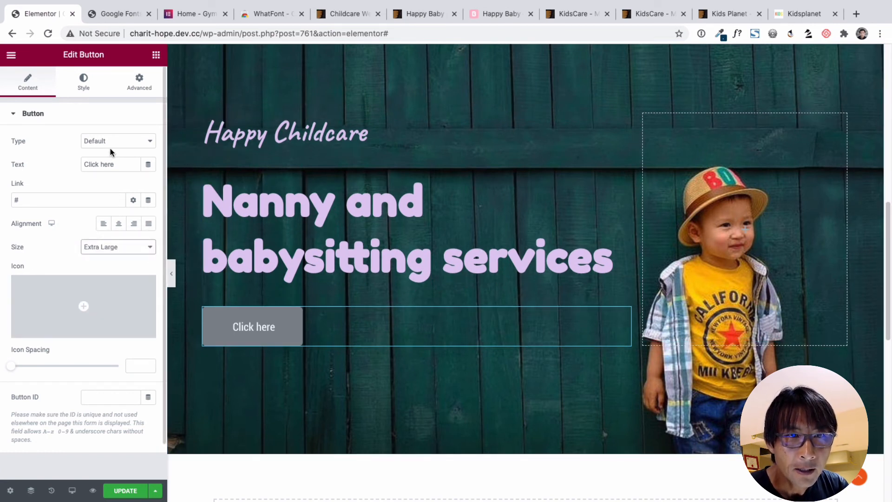
Step: Set the new button's font family to Fredoka One
click(88, 87)
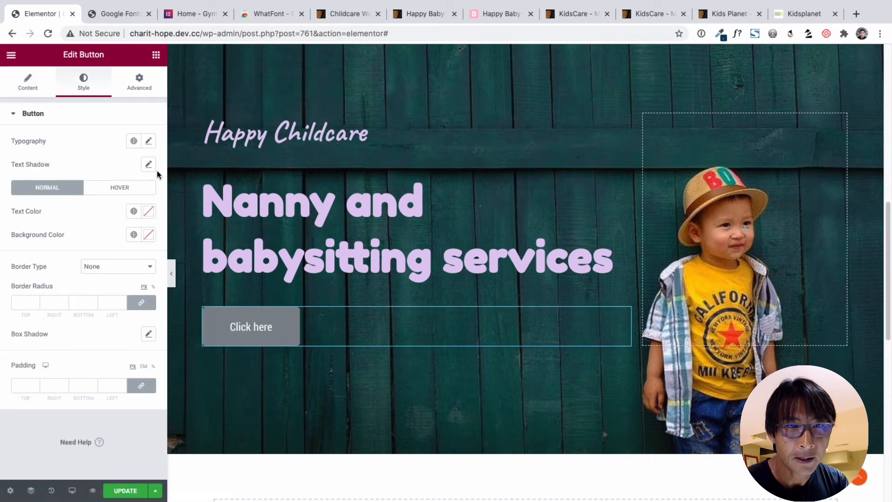
click(148, 141)
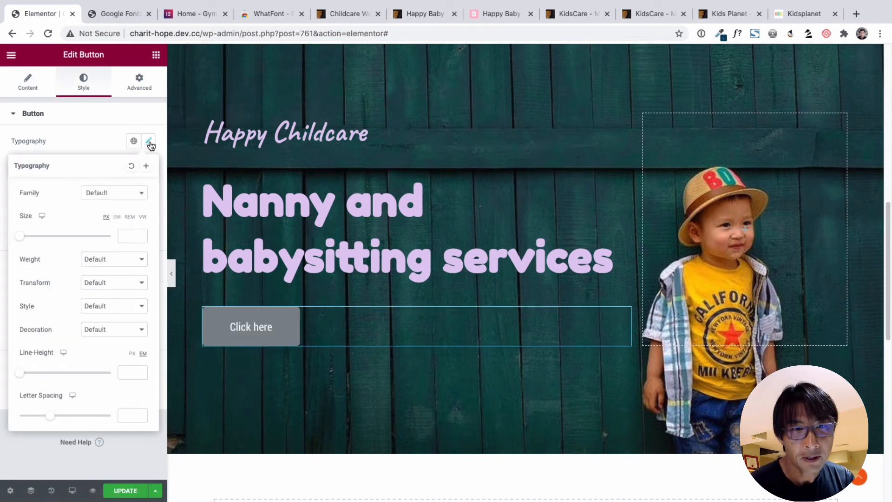
click(112, 200)
text(fredo)
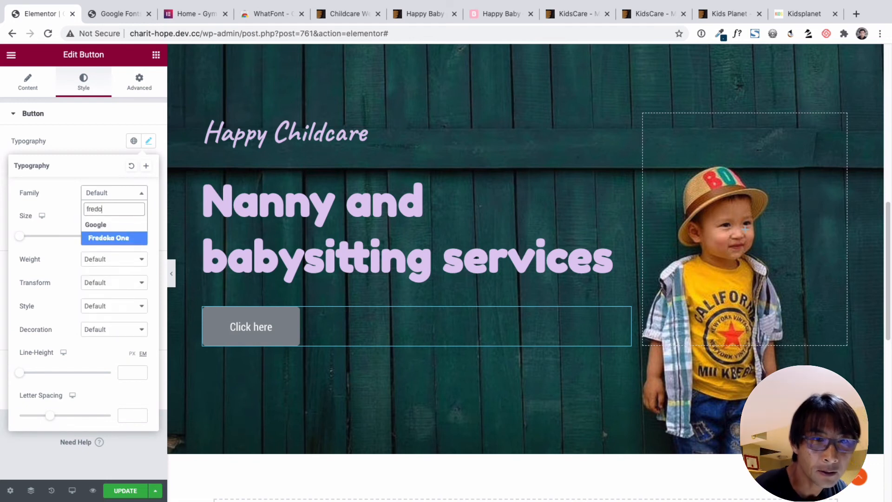
click(125, 239)
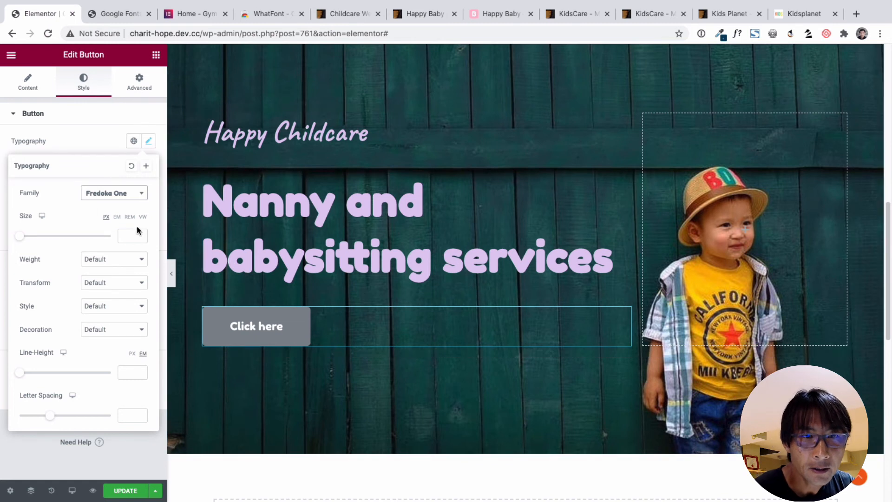
click(91, 138)
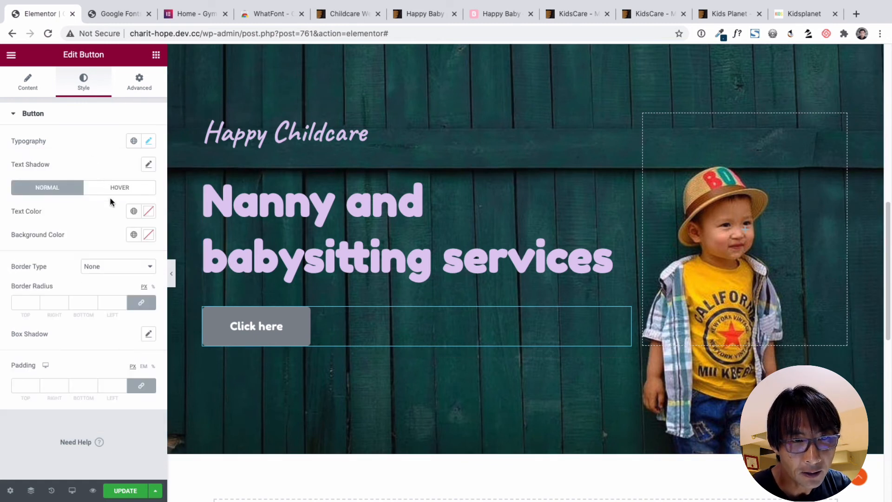
Step: Give the button the global Primary background color #6EC1E4 and a solid border 2 px wide on all sides
click(133, 235)
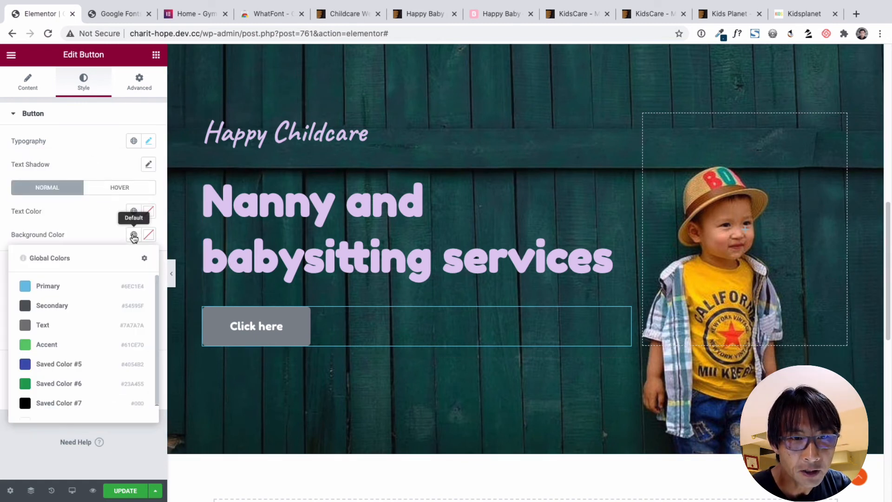
click(62, 285)
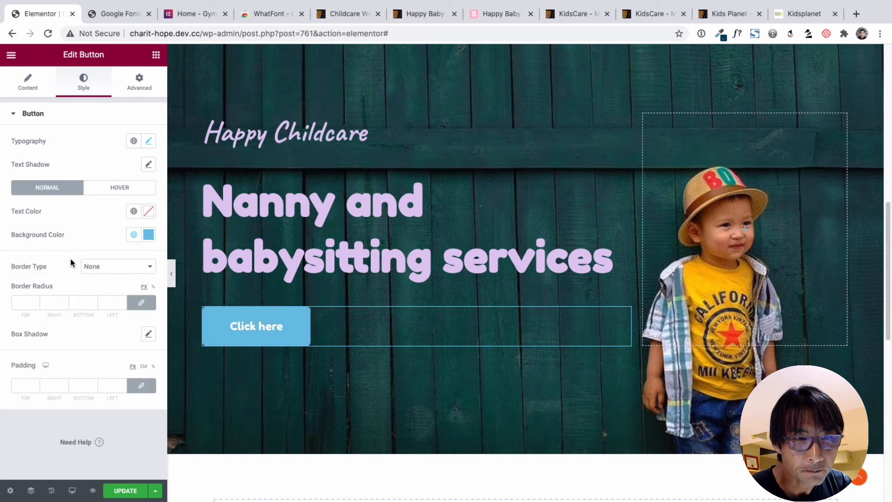
click(101, 274)
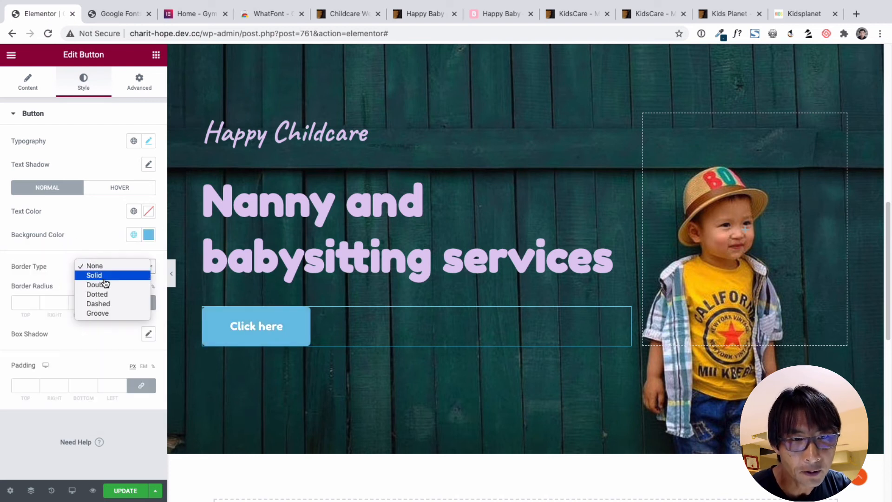
click(102, 278)
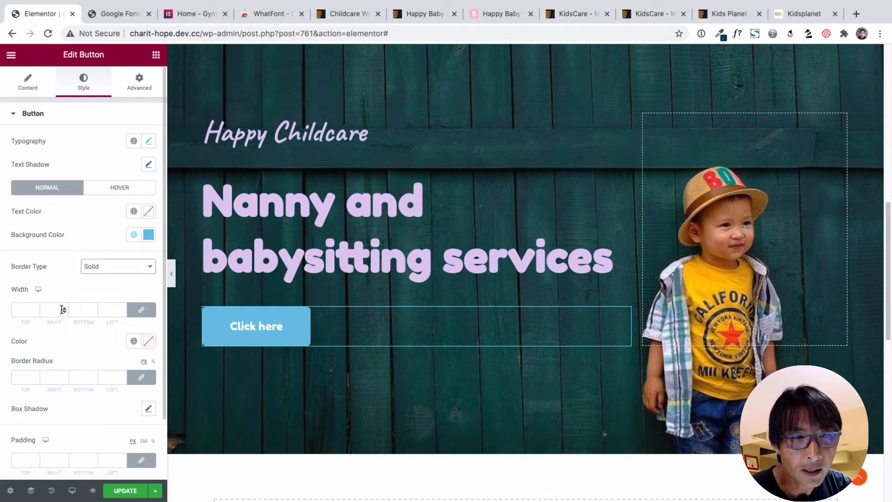
click(65, 308)
click(65, 308)
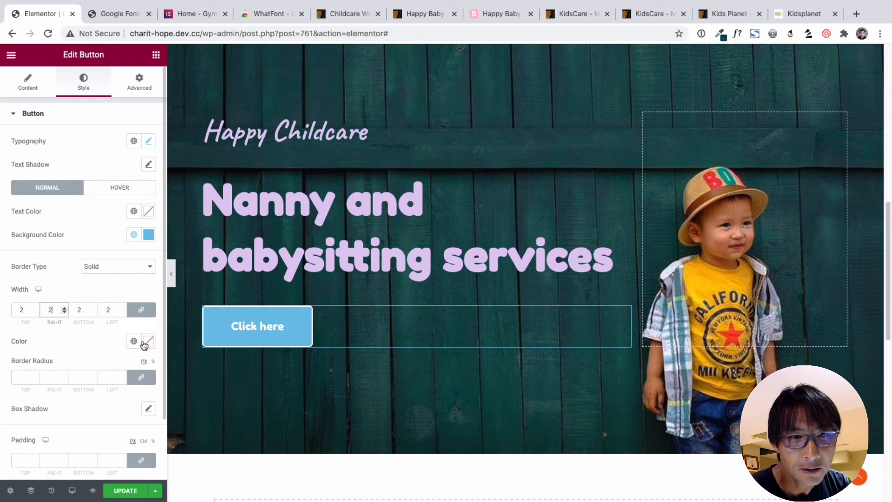
Step: Set the button's border color to light purple #CEA1DD
click(146, 342)
drag(84, 275, 113, 262)
click(122, 286)
click(125, 248)
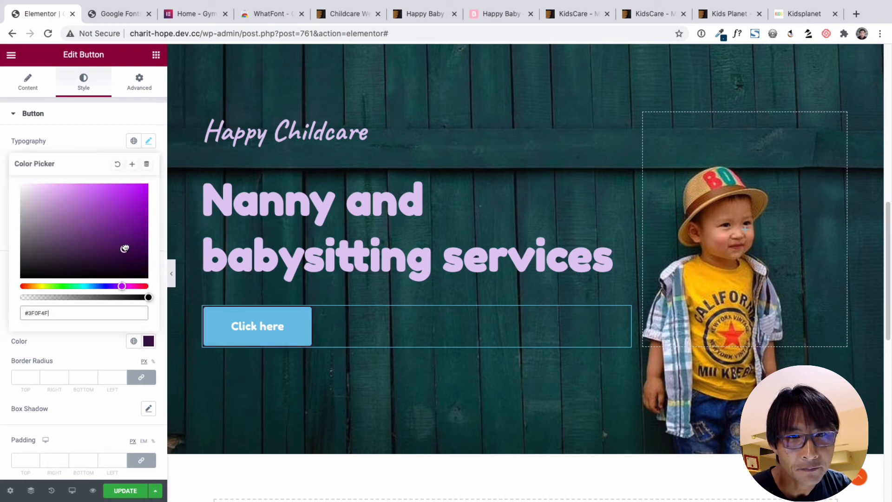
mouse_move(126, 247)
mouse_down()
mouse_move(94, 209)
mouse_move(55, 196)
mouse_up()
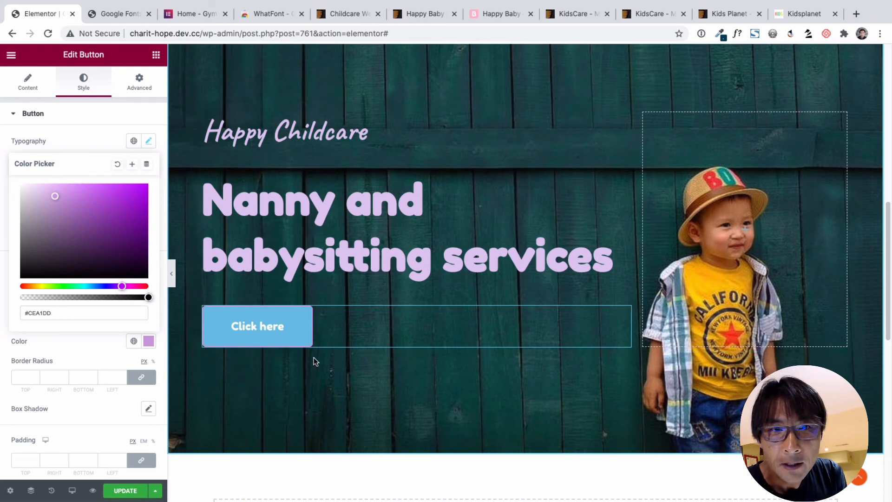
Step: Change the button's text to "Contact us"
click(29, 87)
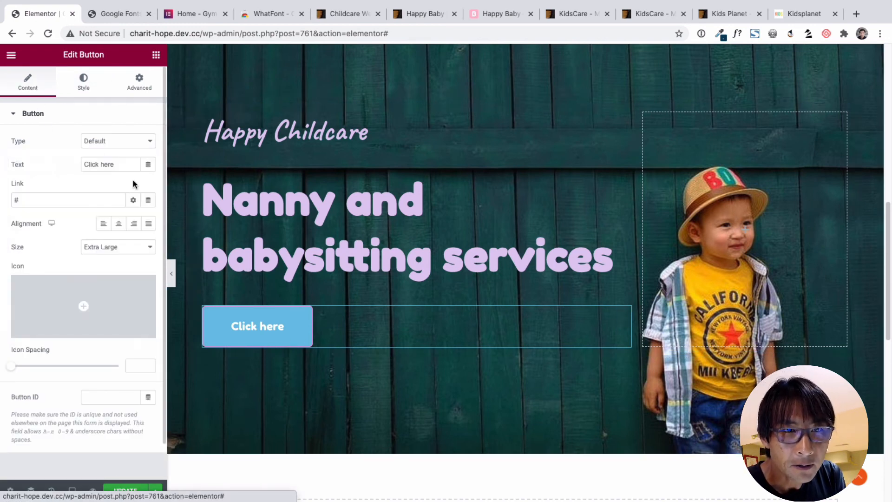
double_click(112, 165)
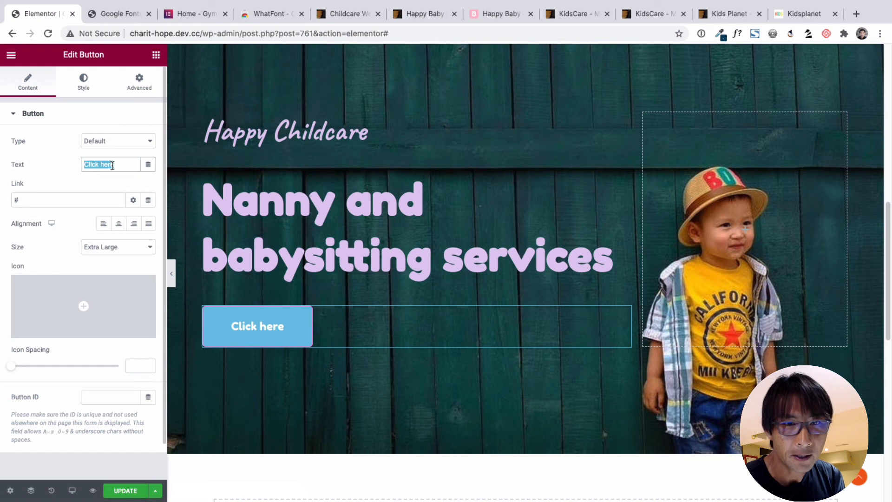
text(Contact us)
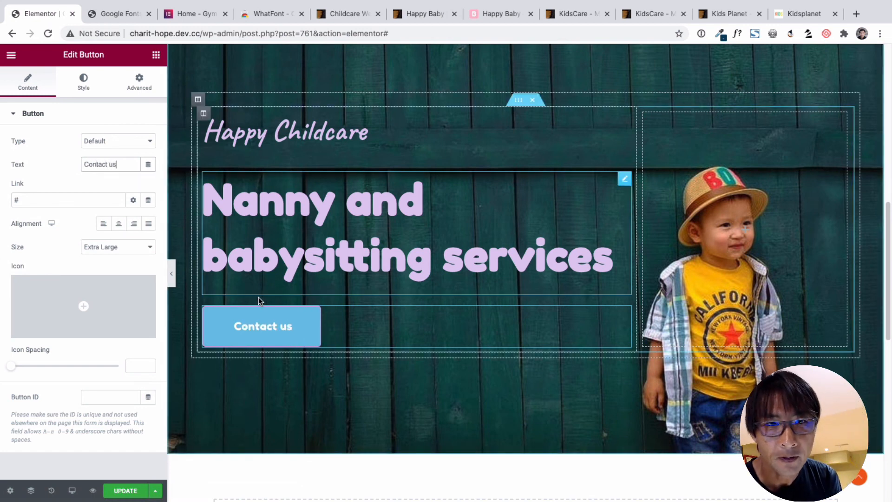
Step: Review the finished childcare section and compare its fonts with those of the Core Trainer section above
scroll(361, 414, down, 1)
scroll(362, 414, up, 2)
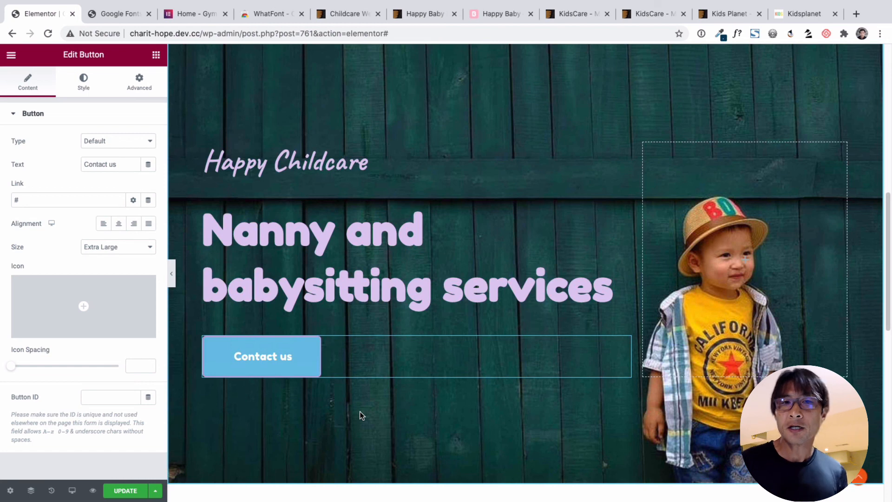
scroll(359, 411, up, 1)
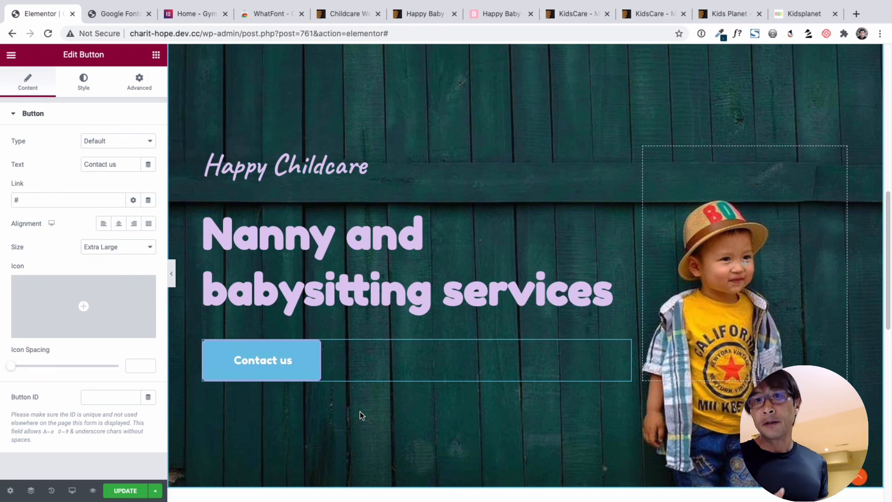
scroll(313, 334, up, 3)
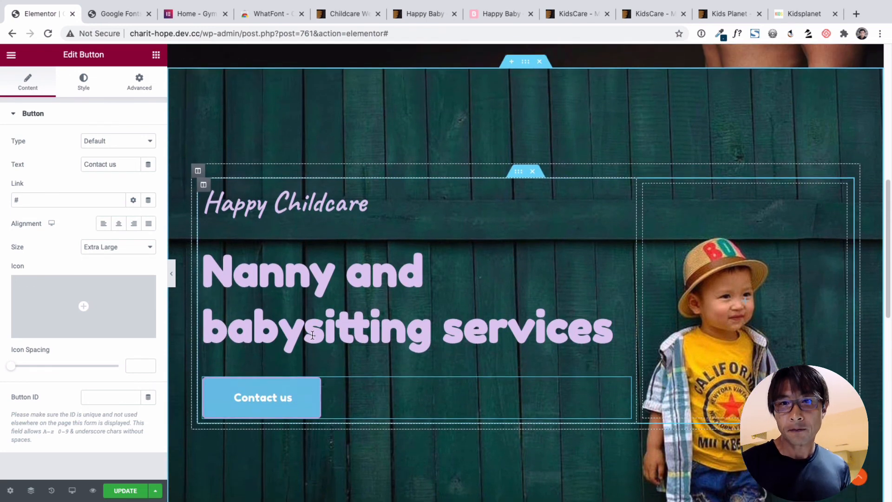
scroll(312, 334, up, 8)
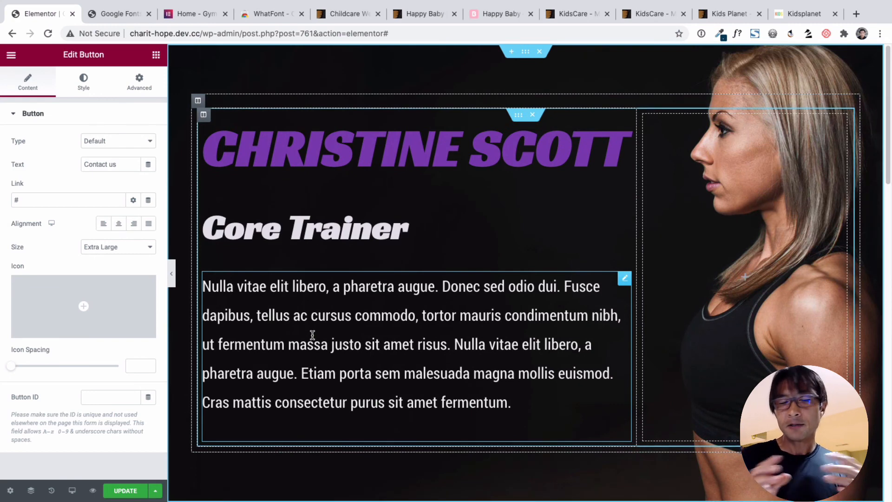
scroll(312, 335, down, 8)
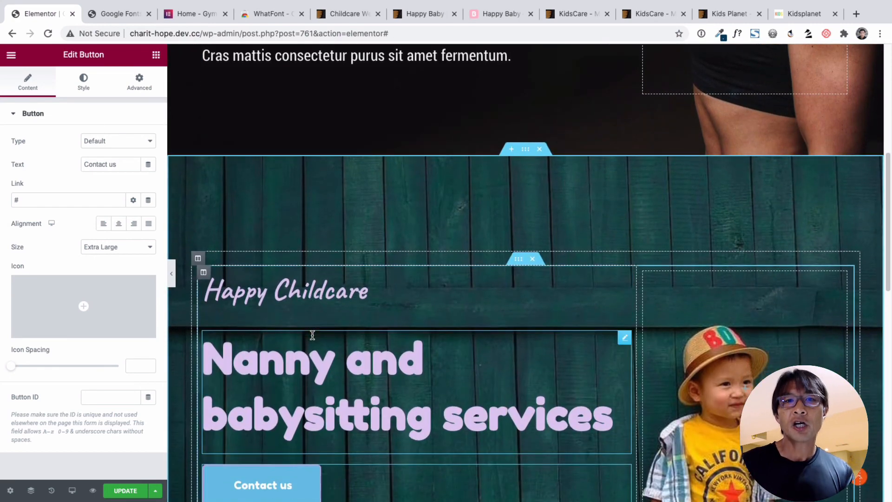
scroll(313, 334, down, 2)
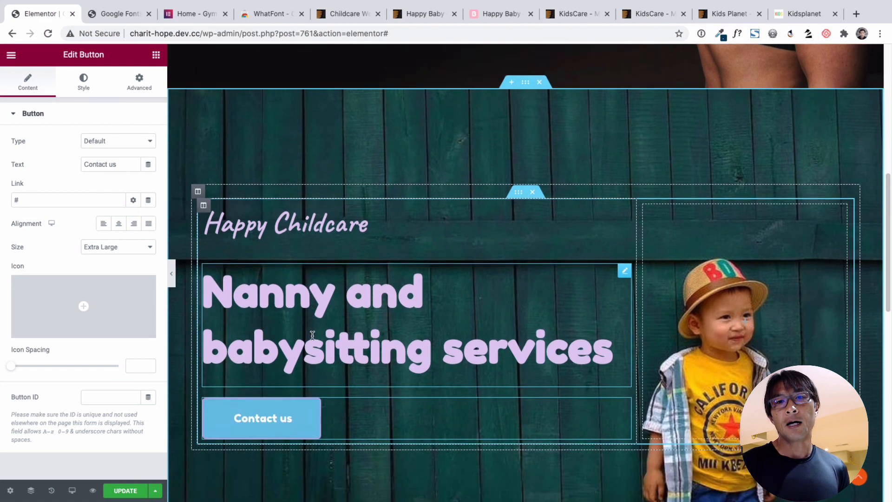